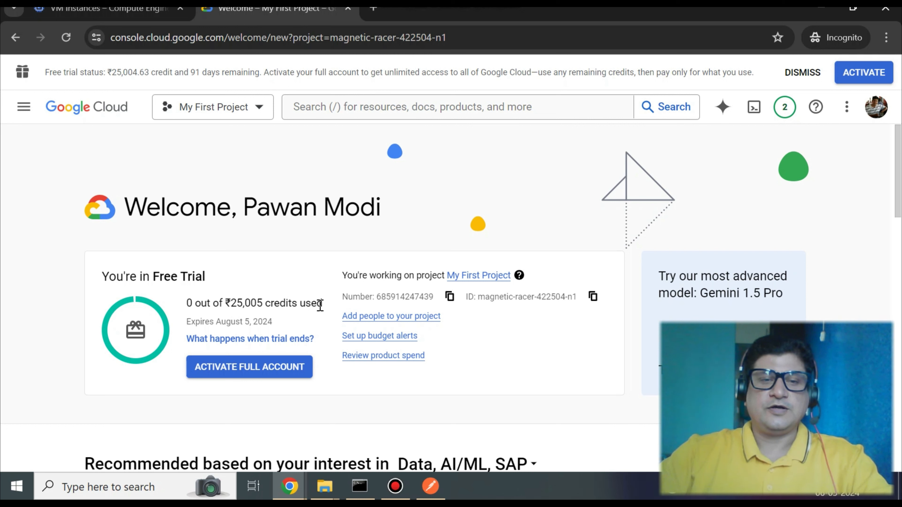
- Open the Compute Engine VM instances page from the navigation menu
{"action": "left_click_drag", "start_coordinate": [322, 305], "coordinate": [183, 308]}
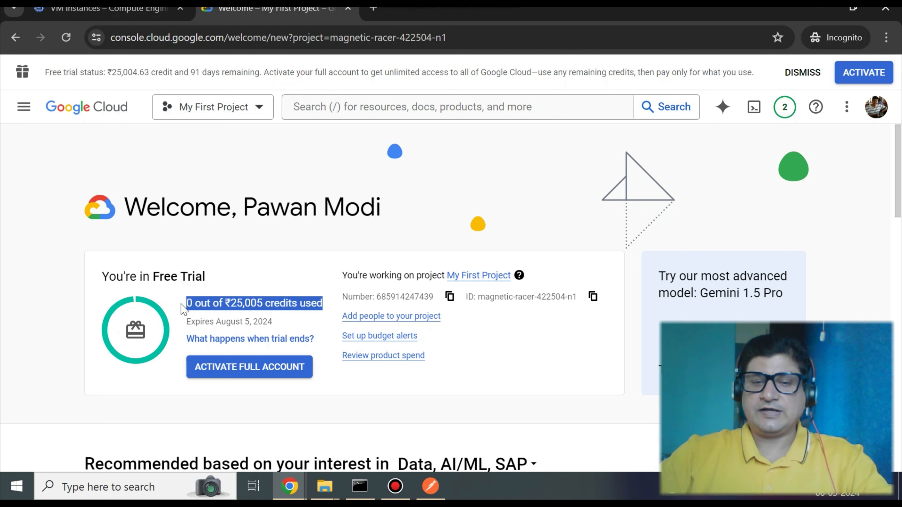
{"action": "left_click", "coordinate": [23, 108]}
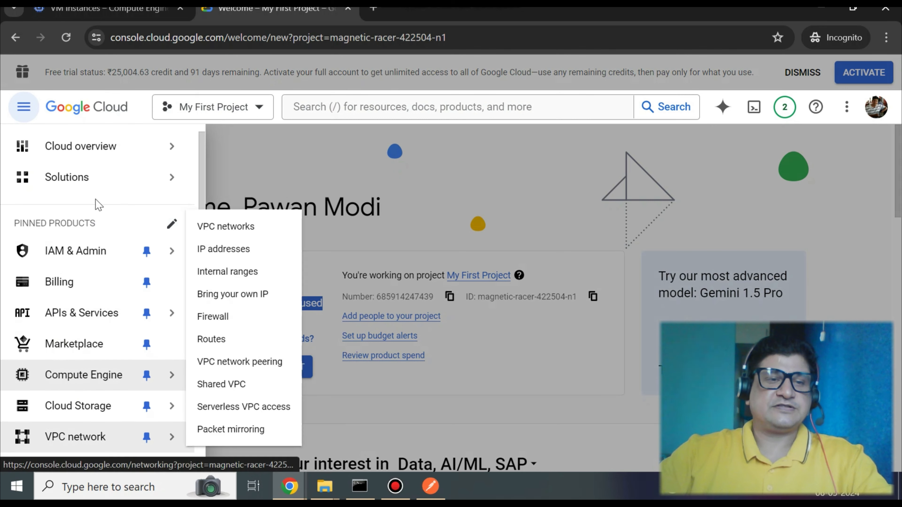
{"action": "mouse_move", "coordinate": [84, 164]}
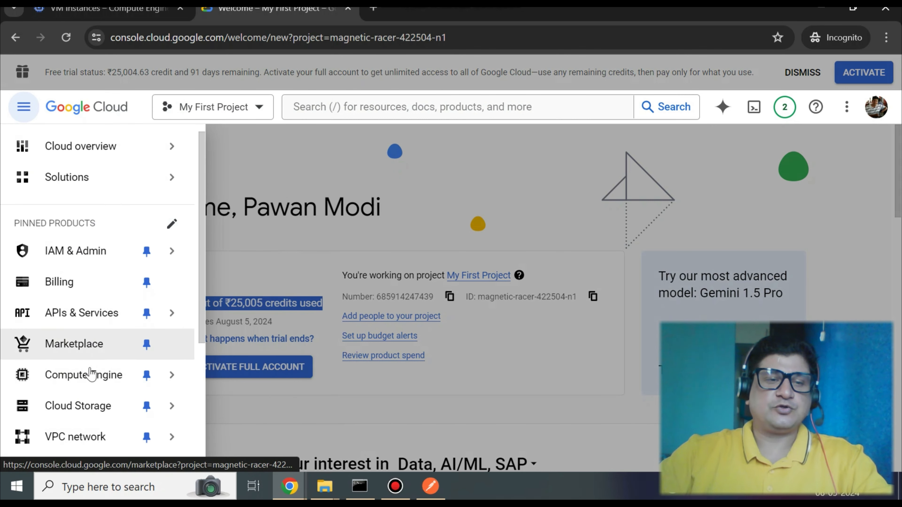
{"action": "mouse_move", "coordinate": [122, 379]}
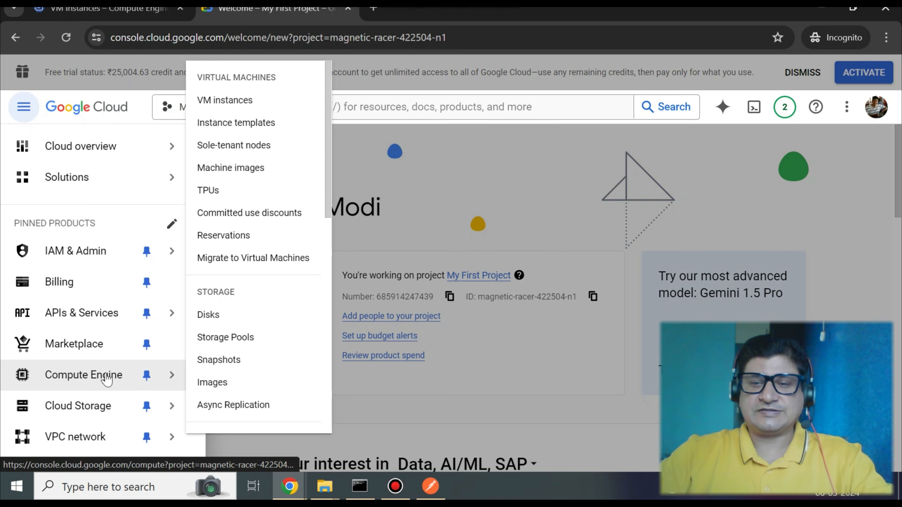
{"action": "left_click", "coordinate": [107, 377]}
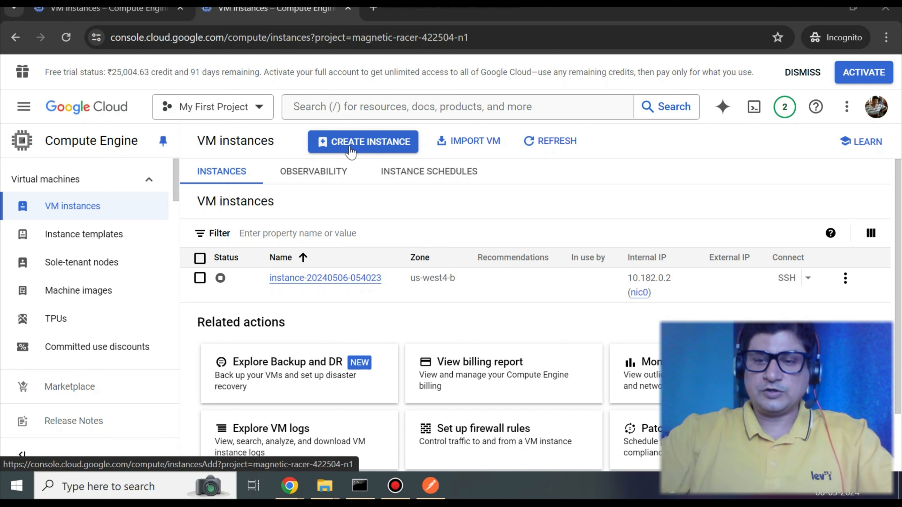
- Start creating a new VM instance and set its machine type to the e2-micro preset
{"action": "left_click", "coordinate": [350, 147]}
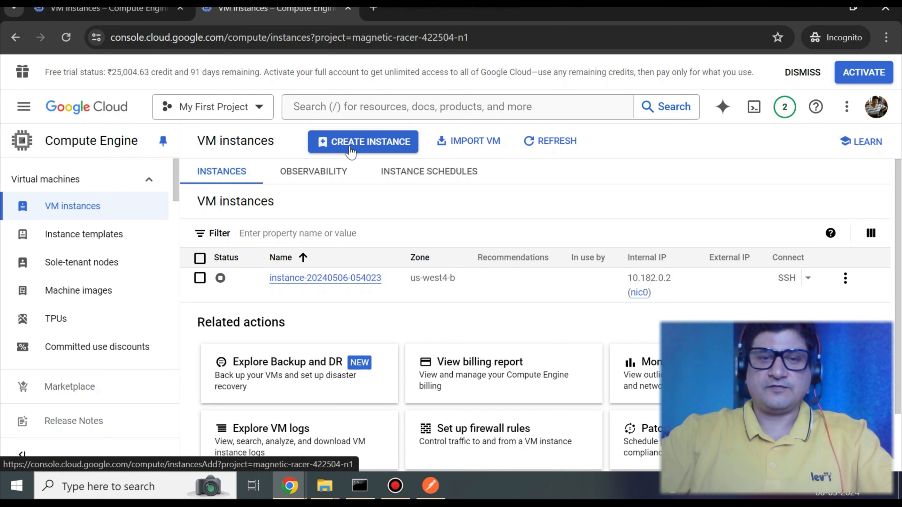
{"action": "left_click", "coordinate": [350, 149]}
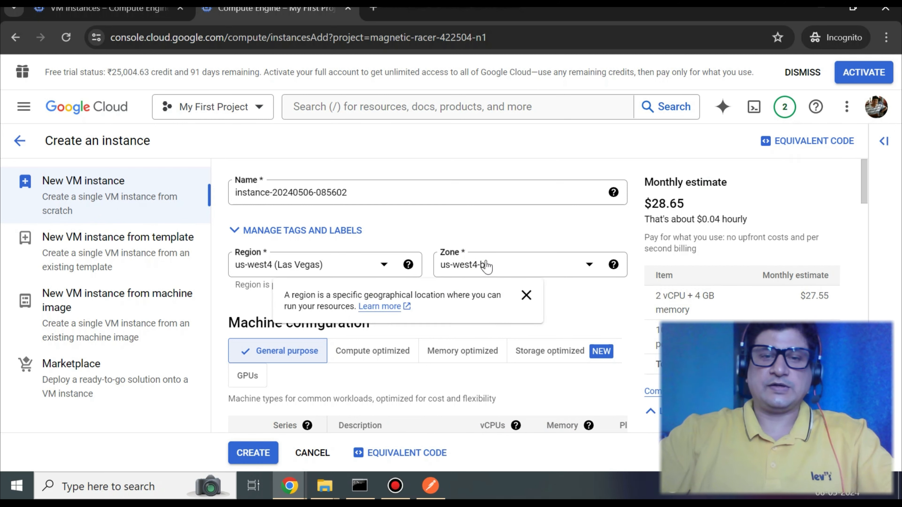
{"action": "scroll", "coordinate": [397, 270], "scroll_direction": "down", "scroll_amount": 4}
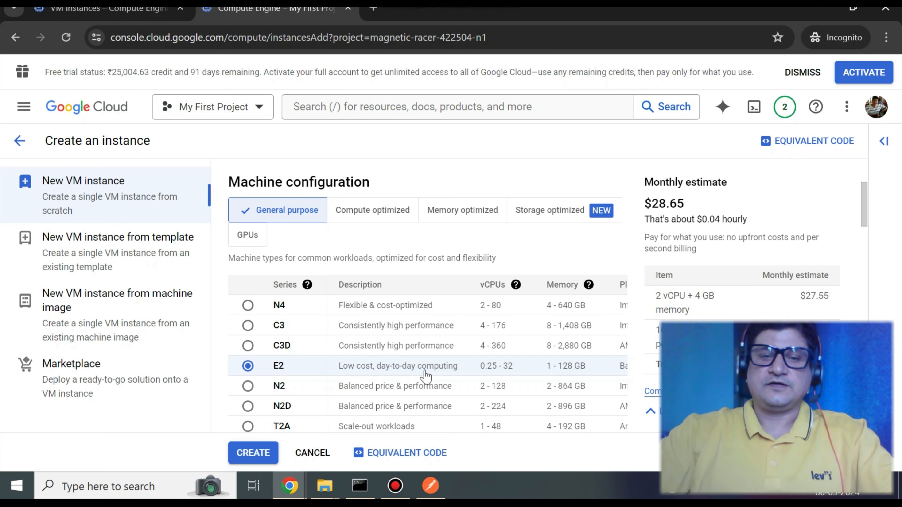
{"action": "scroll", "coordinate": [424, 377], "scroll_direction": "down", "scroll_amount": 2}
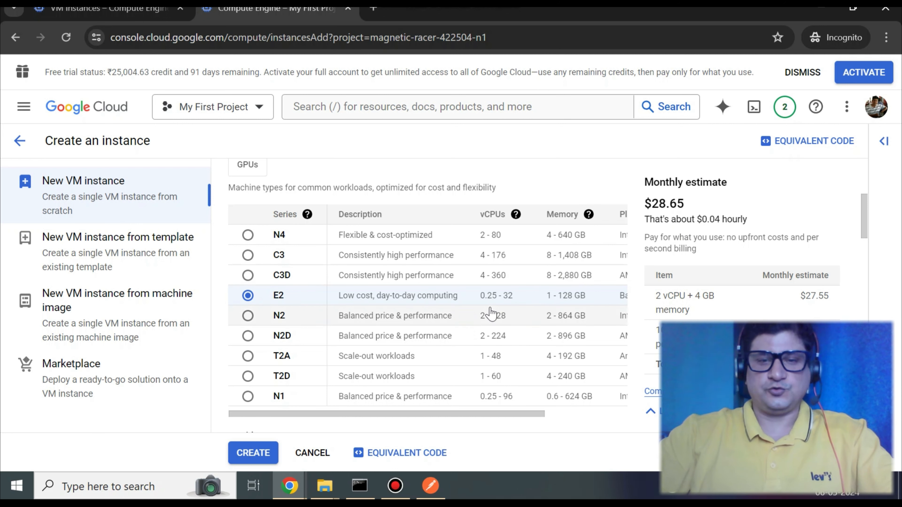
{"action": "scroll", "coordinate": [489, 310], "scroll_direction": "down", "scroll_amount": 4}
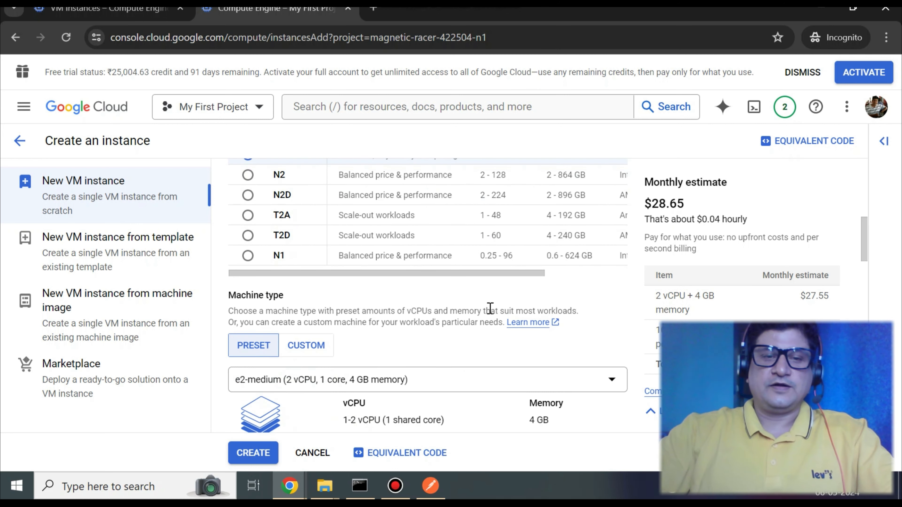
{"action": "scroll", "coordinate": [489, 309], "scroll_direction": "down", "scroll_amount": 2}
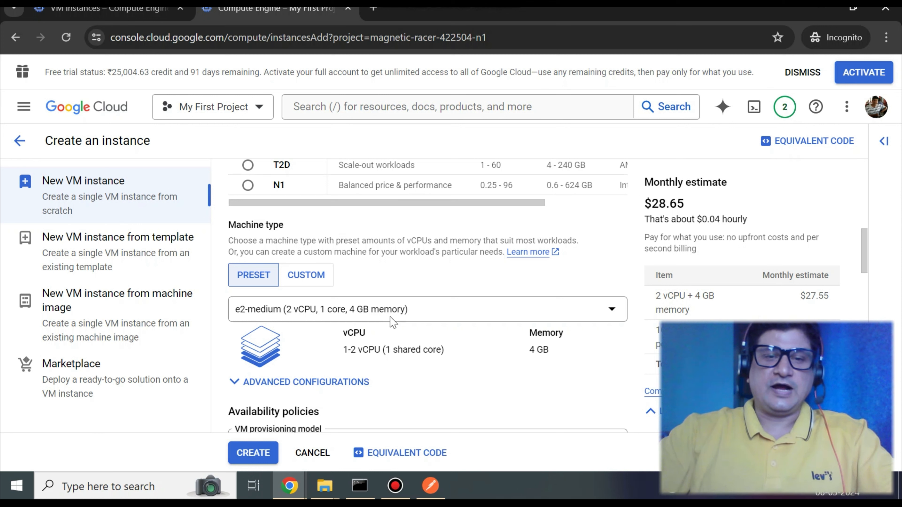
{"action": "left_click", "coordinate": [393, 309]}
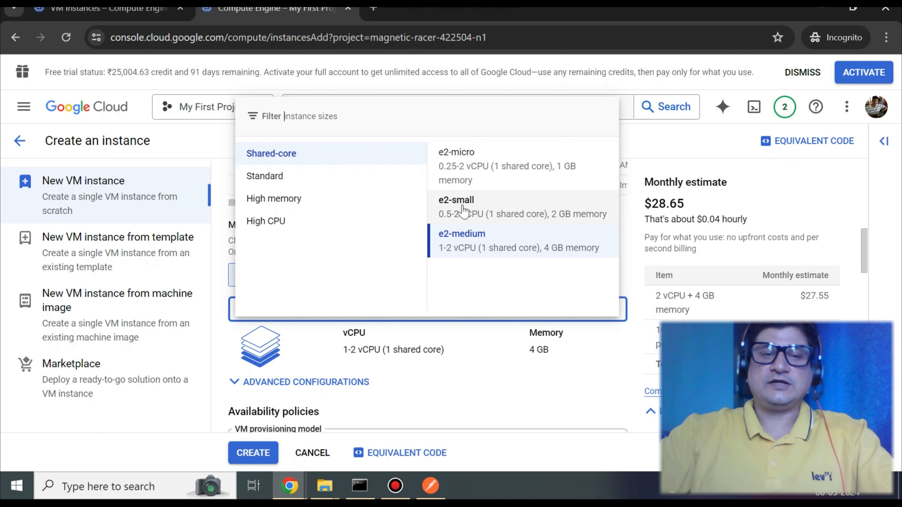
{"action": "left_click", "coordinate": [460, 167]}
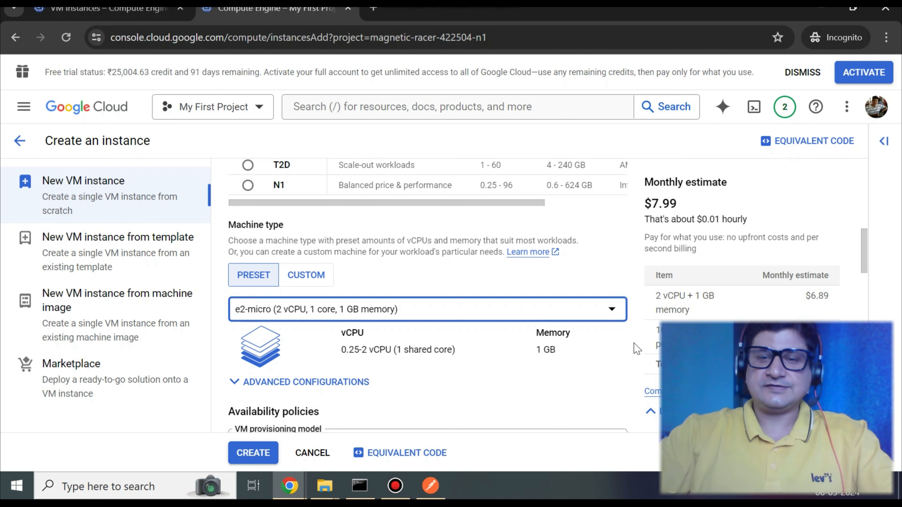
- Enable HTTP traffic, HTTPS traffic and Load Balancer Health Checks in the firewall options, then create the instance
{"action": "scroll", "coordinate": [635, 347], "scroll_direction": "down", "scroll_amount": 3}
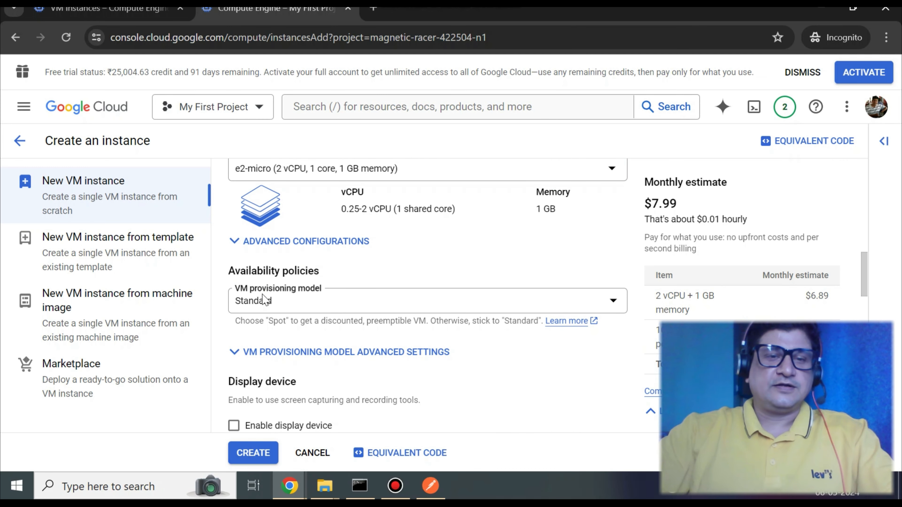
{"action": "scroll", "coordinate": [368, 311], "scroll_direction": "down", "scroll_amount": 2}
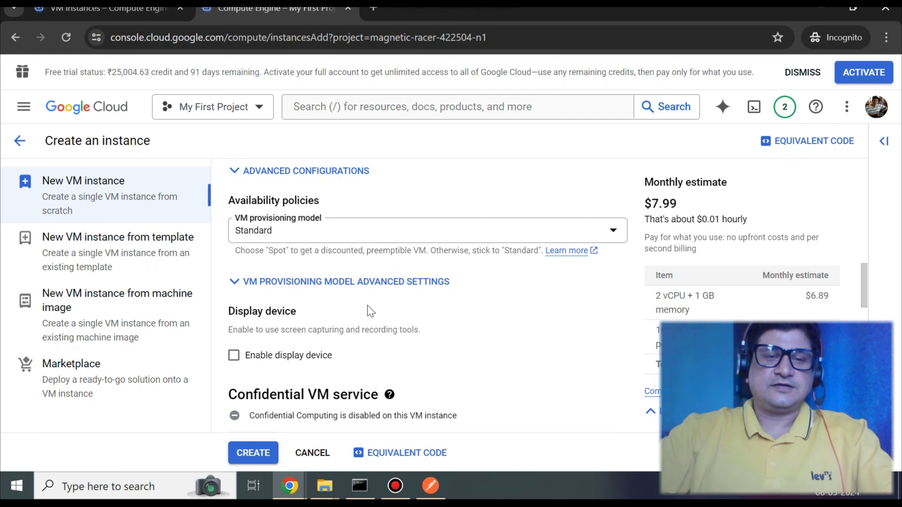
{"action": "scroll", "coordinate": [368, 271], "scroll_direction": "down", "scroll_amount": 2}
{"action": "scroll", "coordinate": [368, 229], "scroll_direction": "up", "scroll_amount": 1}
{"action": "scroll", "coordinate": [360, 273], "scroll_direction": "down", "scroll_amount": 1}
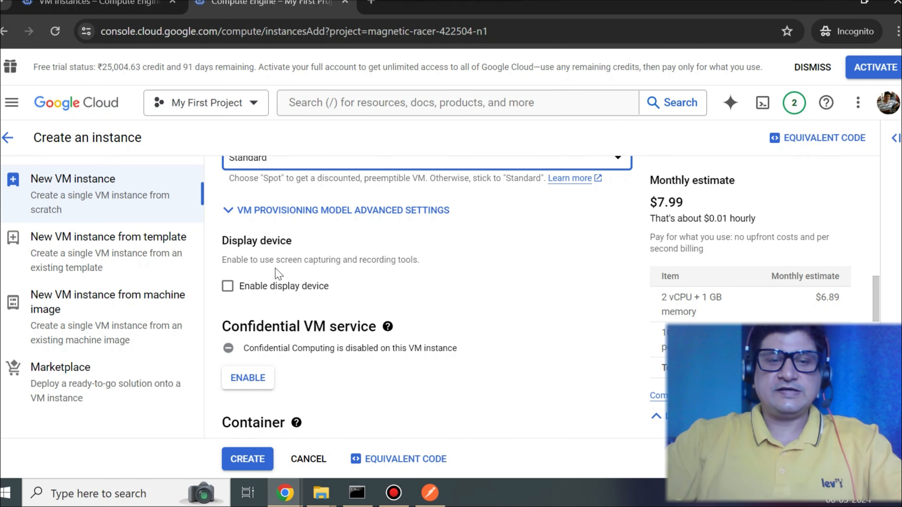
{"action": "scroll", "coordinate": [276, 274], "scroll_direction": "down", "scroll_amount": 2}
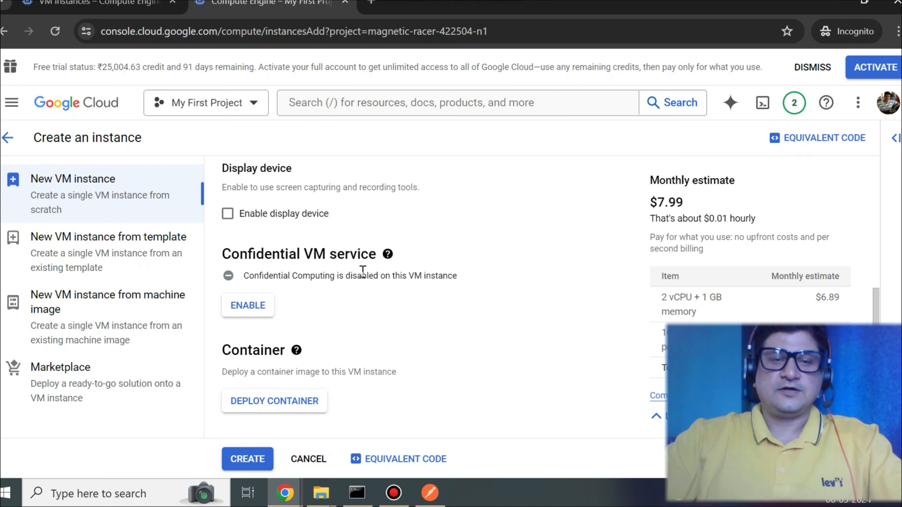
{"action": "scroll", "coordinate": [362, 272], "scroll_direction": "down", "scroll_amount": 2}
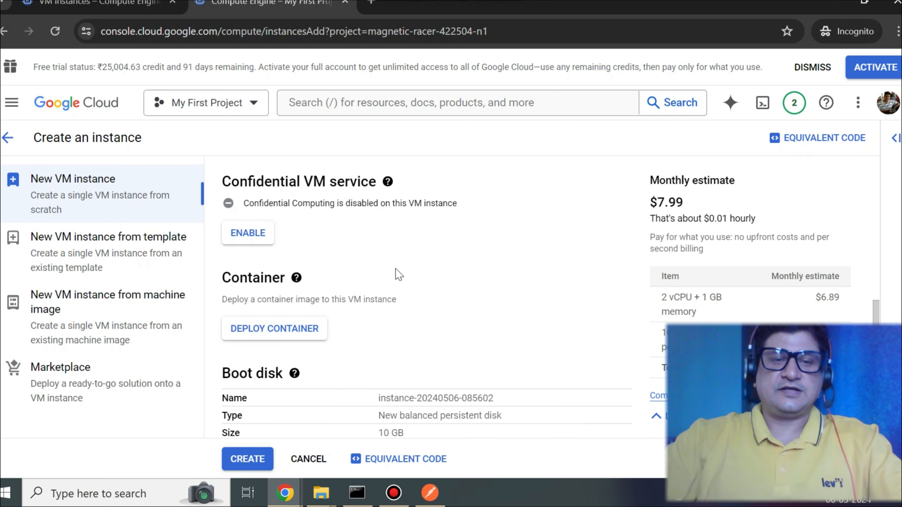
{"action": "scroll", "coordinate": [375, 327], "scroll_direction": "down", "scroll_amount": 2}
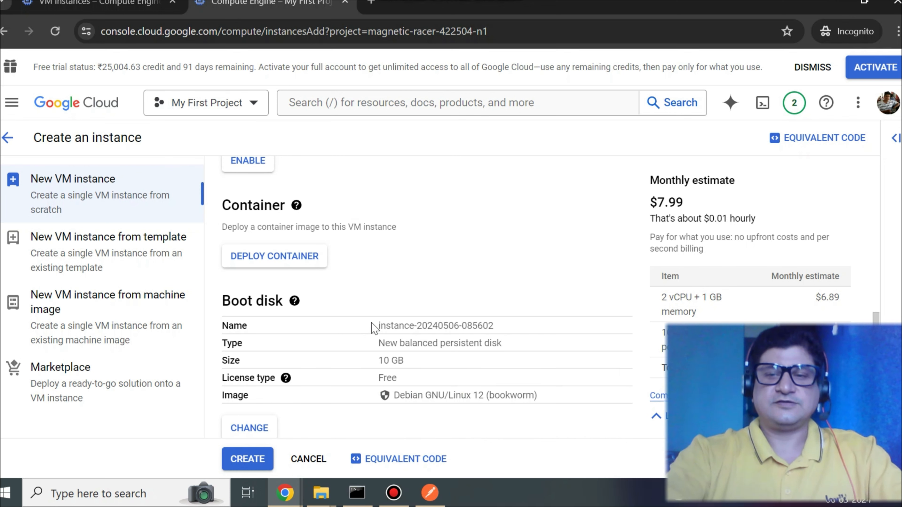
{"action": "scroll", "coordinate": [490, 338], "scroll_direction": "down", "scroll_amount": 2}
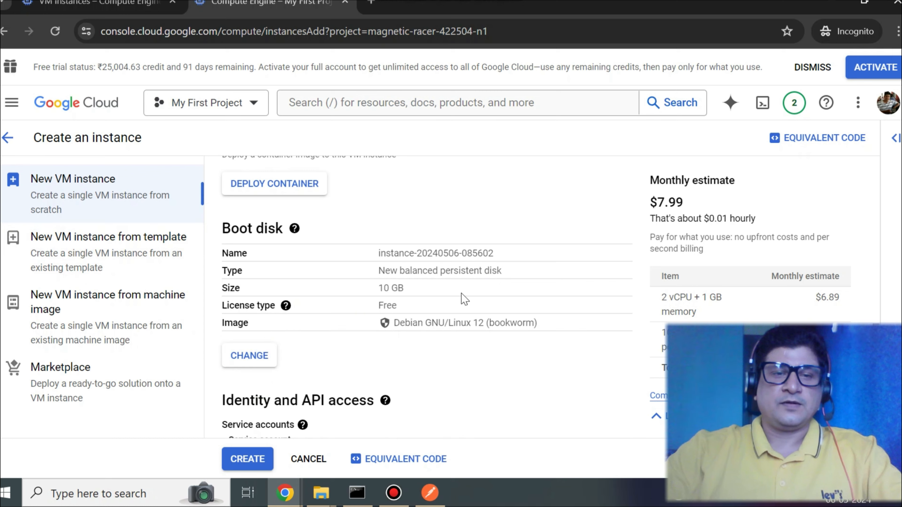
{"action": "scroll", "coordinate": [463, 299], "scroll_direction": "down", "scroll_amount": 2}
{"action": "scroll", "coordinate": [463, 298], "scroll_direction": "down", "scroll_amount": 1}
{"action": "scroll", "coordinate": [464, 299], "scroll_direction": "down", "scroll_amount": 3}
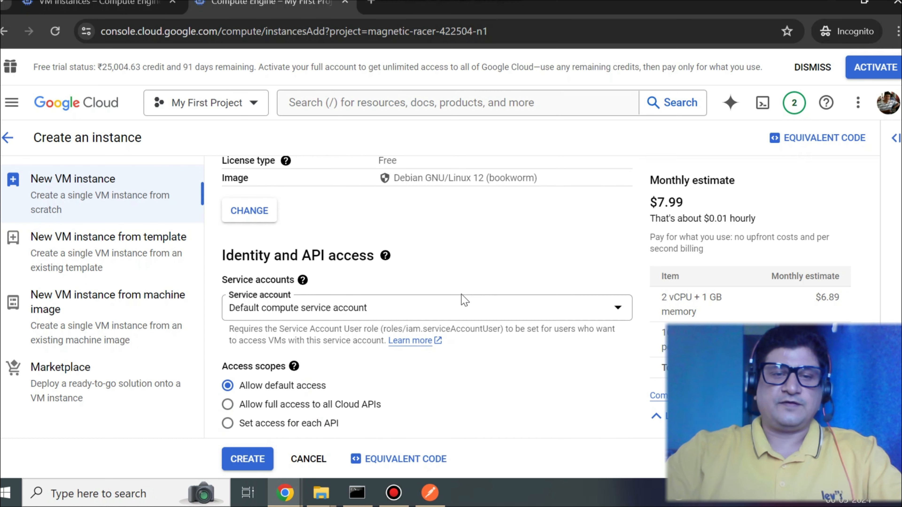
{"action": "scroll", "coordinate": [463, 299], "scroll_direction": "up", "scroll_amount": 5}
{"action": "scroll", "coordinate": [438, 278], "scroll_direction": "down", "scroll_amount": 9}
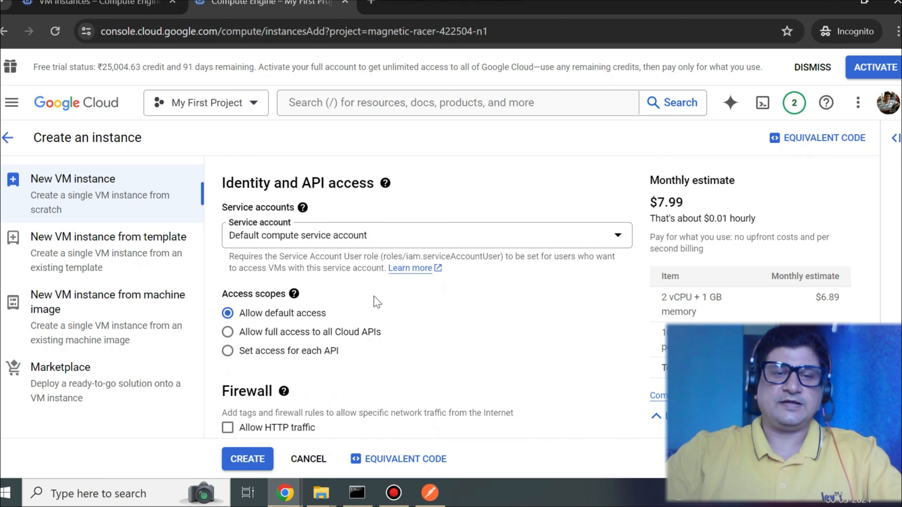
{"action": "scroll", "coordinate": [322, 322], "scroll_direction": "down", "scroll_amount": 3}
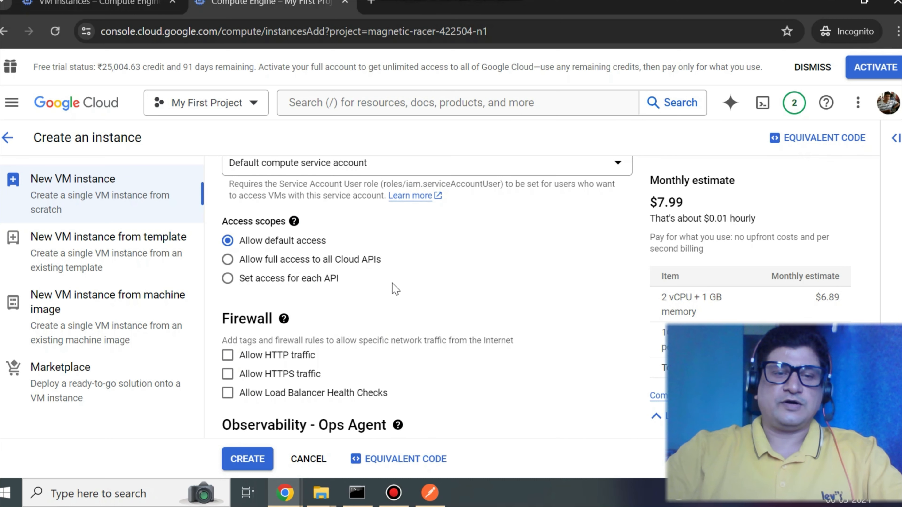
{"action": "scroll", "coordinate": [395, 286], "scroll_direction": "down", "scroll_amount": 3}
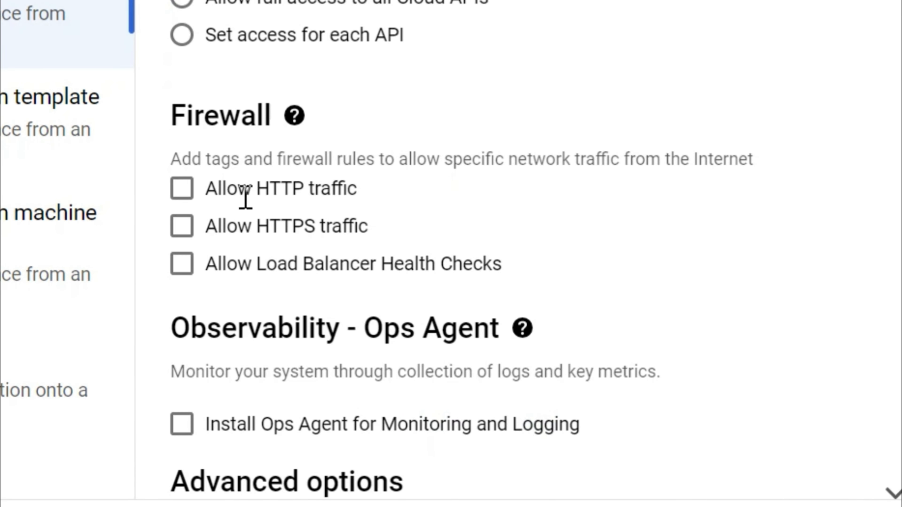
{"action": "left_click", "coordinate": [183, 196]}
{"action": "left_click", "coordinate": [180, 231]}
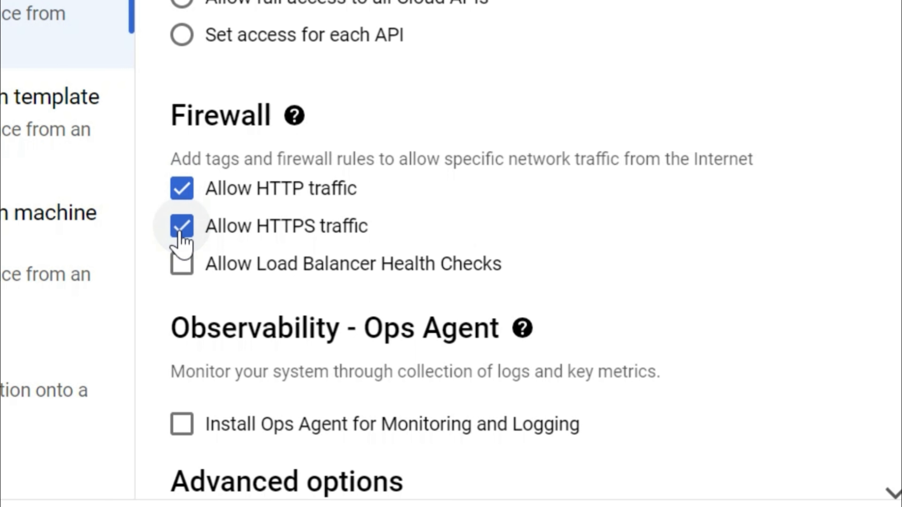
{"action": "left_click", "coordinate": [181, 275]}
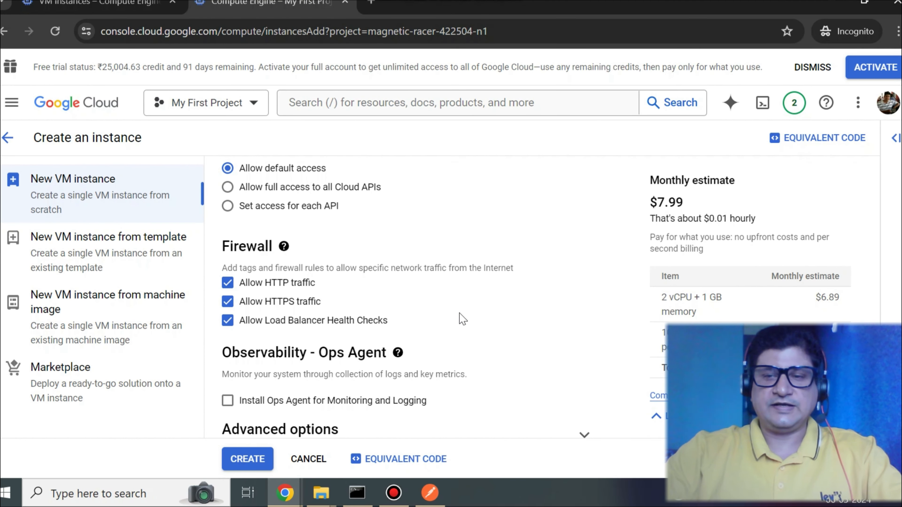
{"action": "scroll", "coordinate": [461, 319], "scroll_direction": "down", "scroll_amount": 2}
{"action": "left_click", "coordinate": [245, 461]}
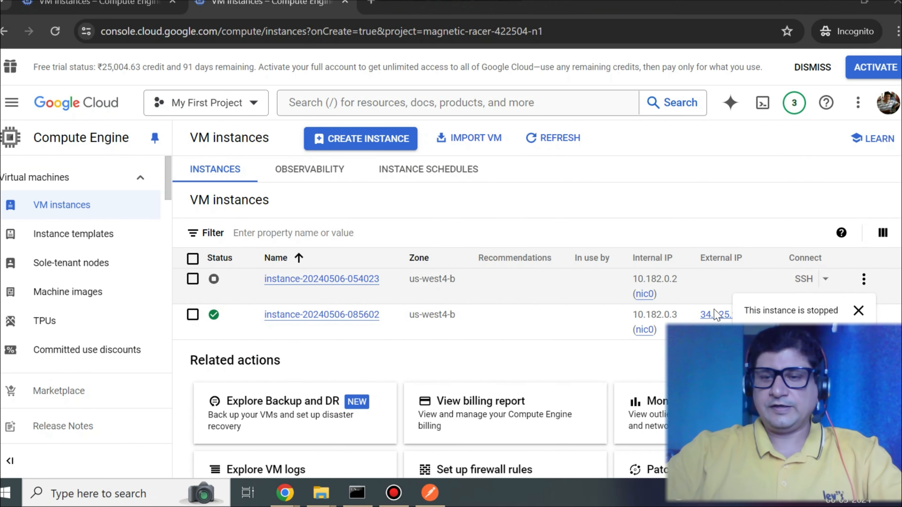
- Open the new instance's details and review its basic information, machine configuration and firewall settings
{"action": "scroll", "coordinate": [327, 352], "scroll_direction": "down", "scroll_amount": 2}
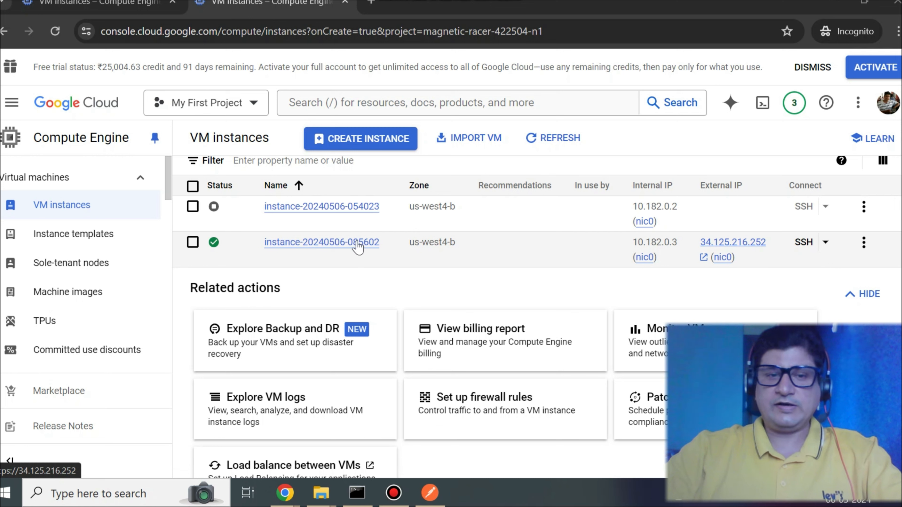
{"action": "left_click", "coordinate": [310, 249]}
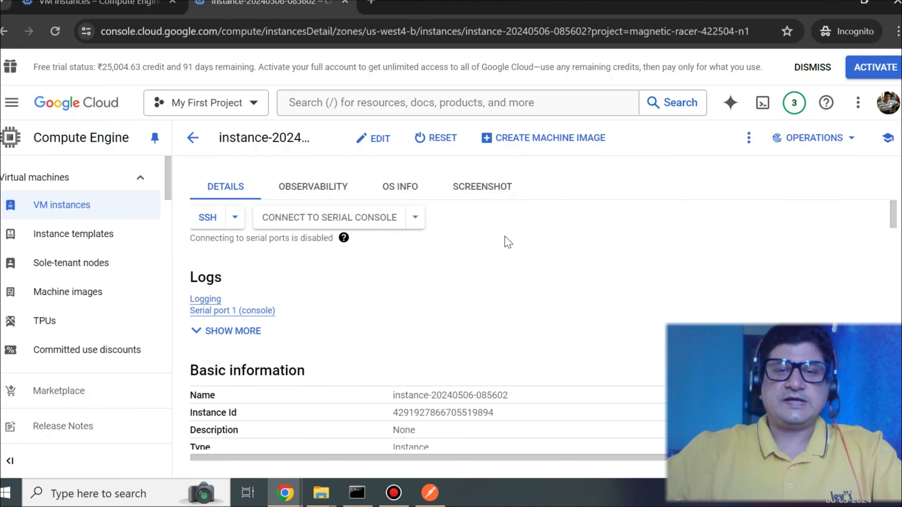
{"action": "scroll", "coordinate": [507, 242], "scroll_direction": "down", "scroll_amount": 4}
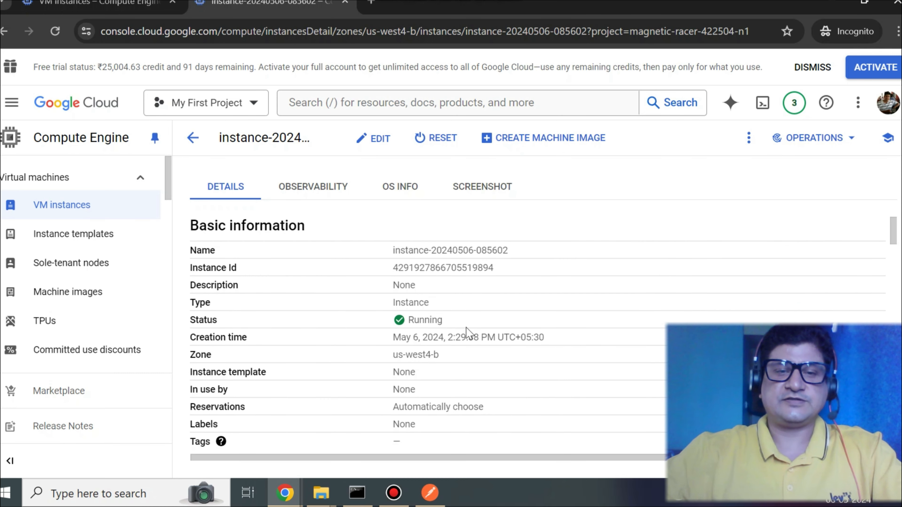
{"action": "left_click_drag", "start_coordinate": [400, 338], "coordinate": [494, 339]}
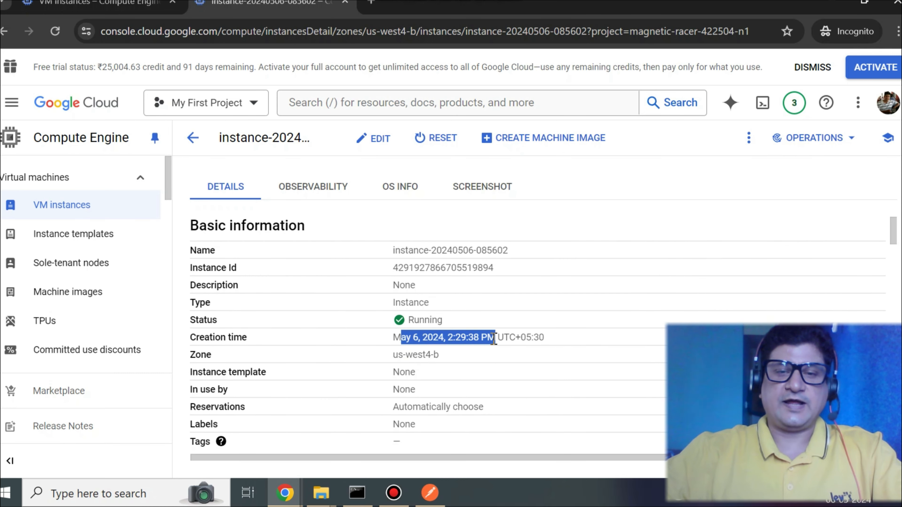
{"action": "scroll", "coordinate": [494, 339], "scroll_direction": "down", "scroll_amount": 2}
{"action": "scroll", "coordinate": [496, 344], "scroll_direction": "down", "scroll_amount": 2}
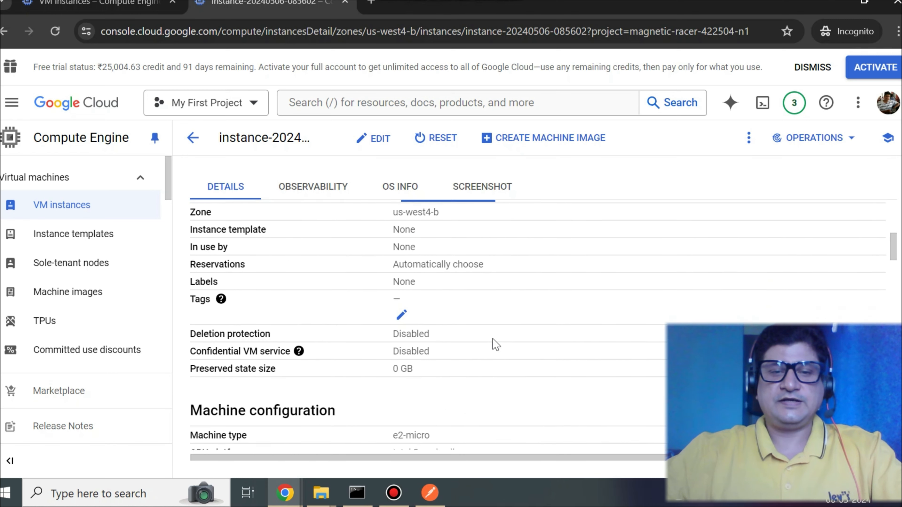
{"action": "scroll", "coordinate": [496, 343], "scroll_direction": "down", "scroll_amount": 4}
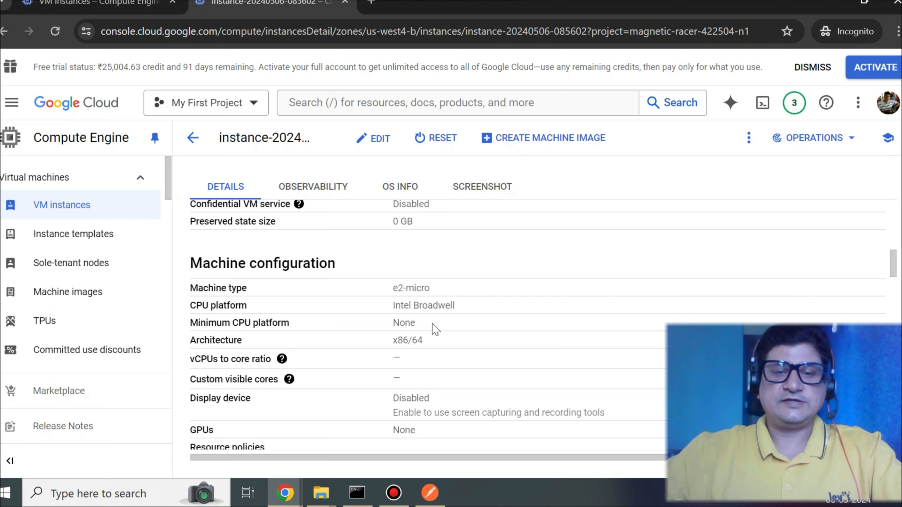
{"action": "scroll", "coordinate": [433, 329], "scroll_direction": "down", "scroll_amount": 8}
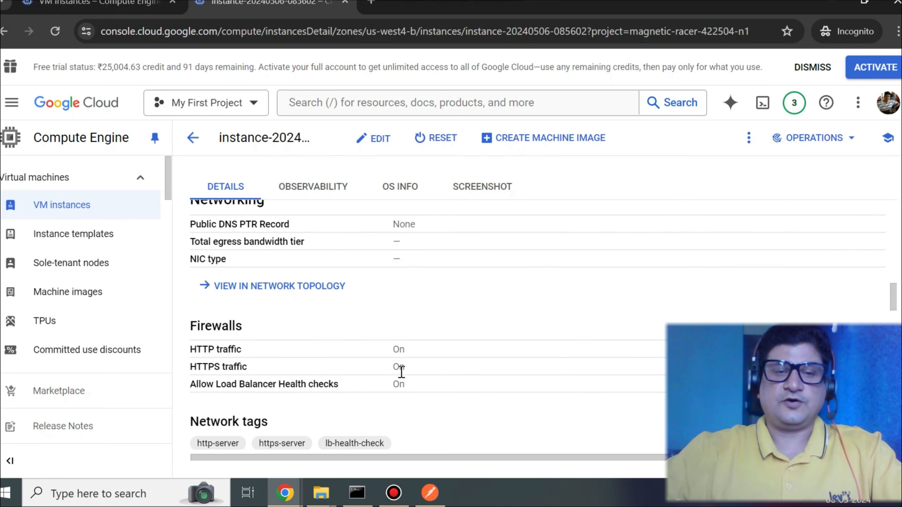
{"action": "scroll", "coordinate": [271, 355], "scroll_direction": "down", "scroll_amount": 2}
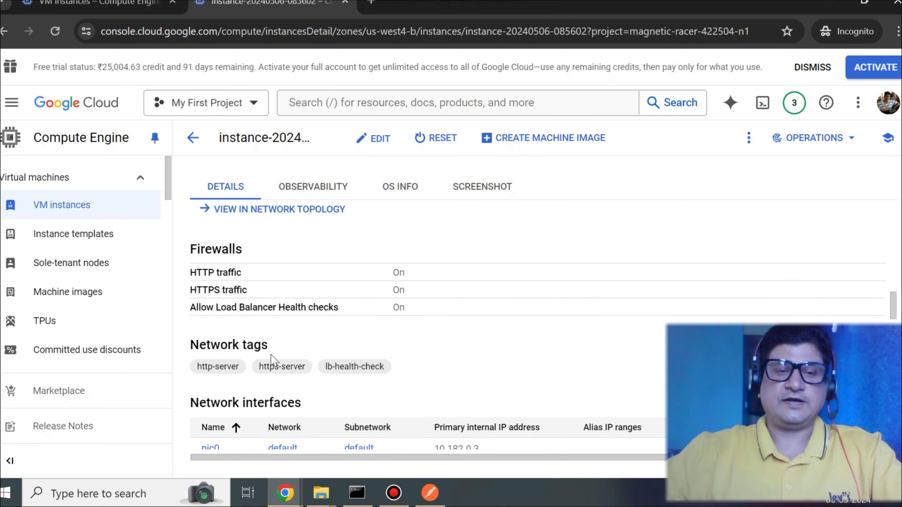
- Scroll through the instance's details to review its network interfaces, storage, security, management and firewall settings
{"action": "scroll", "coordinate": [270, 355], "scroll_direction": "down", "scroll_amount": 2}
{"action": "scroll", "coordinate": [313, 295], "scroll_direction": "down", "scroll_amount": 2}
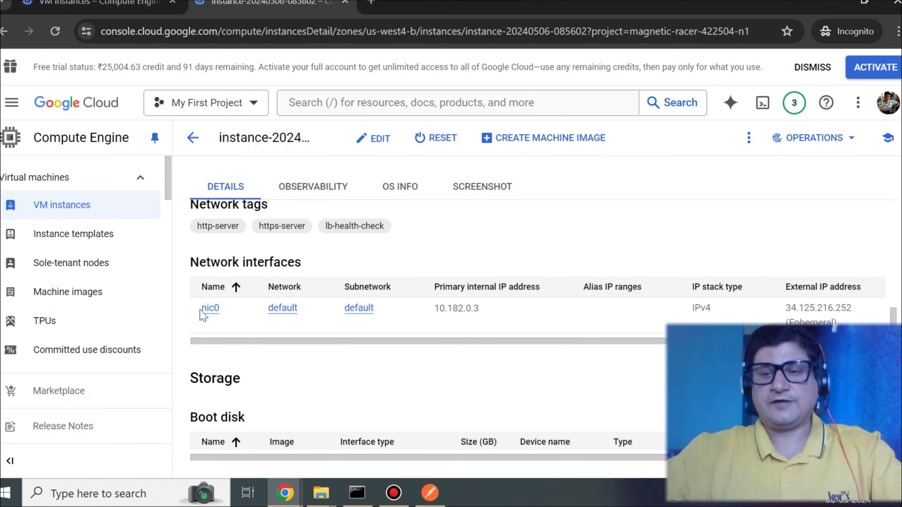
{"action": "scroll", "coordinate": [202, 313], "scroll_direction": "down", "scroll_amount": 4}
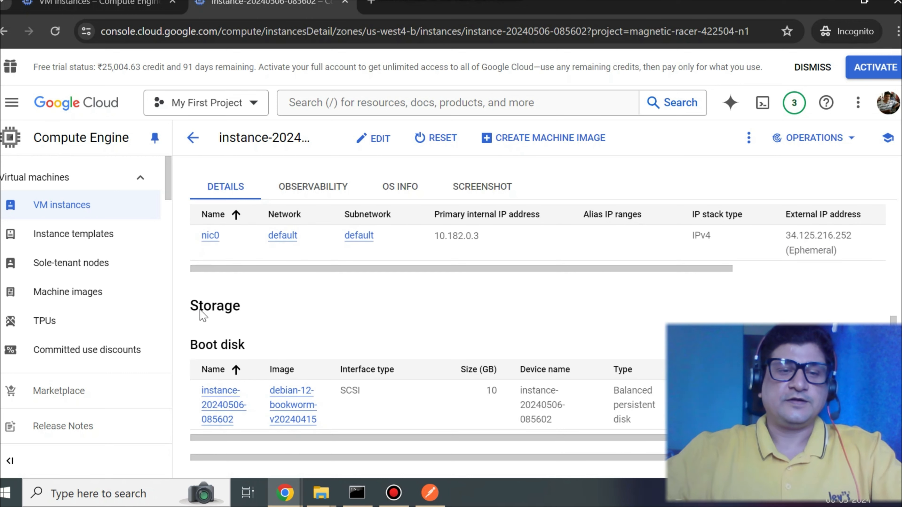
{"action": "scroll", "coordinate": [203, 313], "scroll_direction": "down", "scroll_amount": 6}
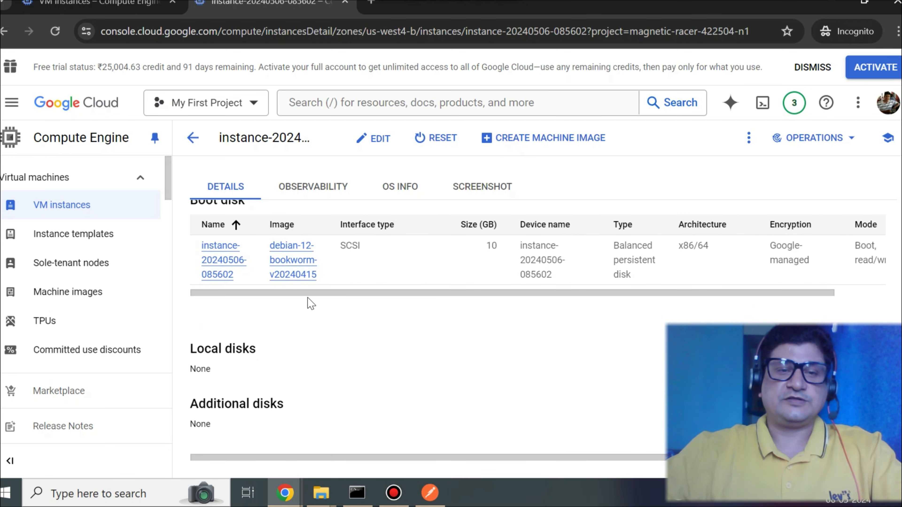
{"action": "scroll", "coordinate": [272, 304], "scroll_direction": "down", "scroll_amount": 12}
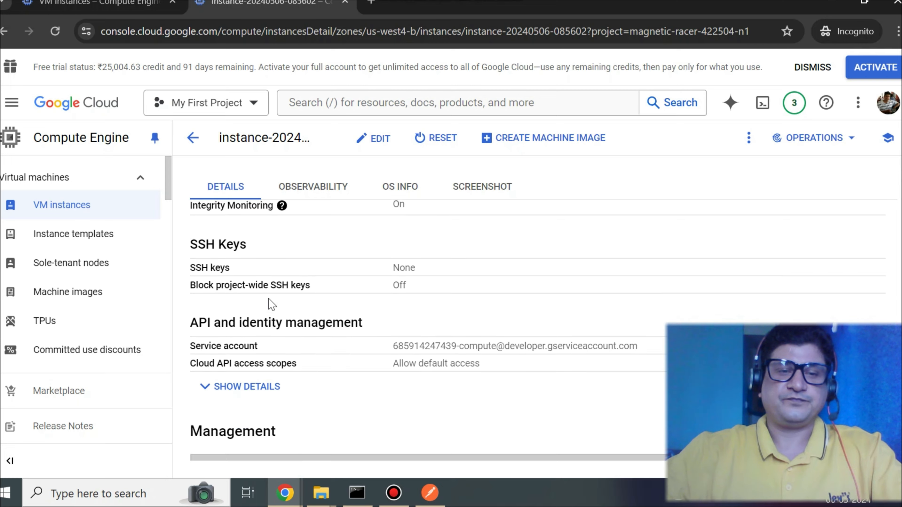
{"action": "scroll", "coordinate": [271, 304], "scroll_direction": "down", "scroll_amount": 6}
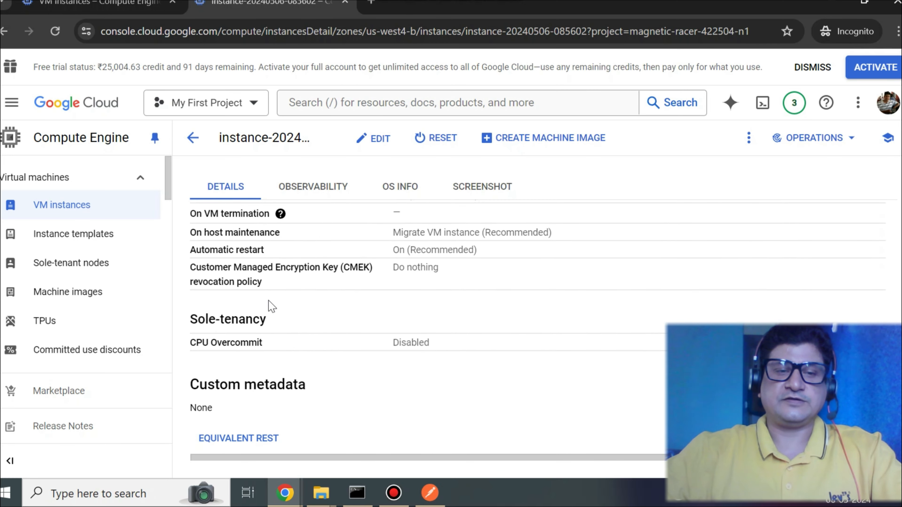
{"action": "scroll", "coordinate": [263, 300], "scroll_direction": "up", "scroll_amount": 20}
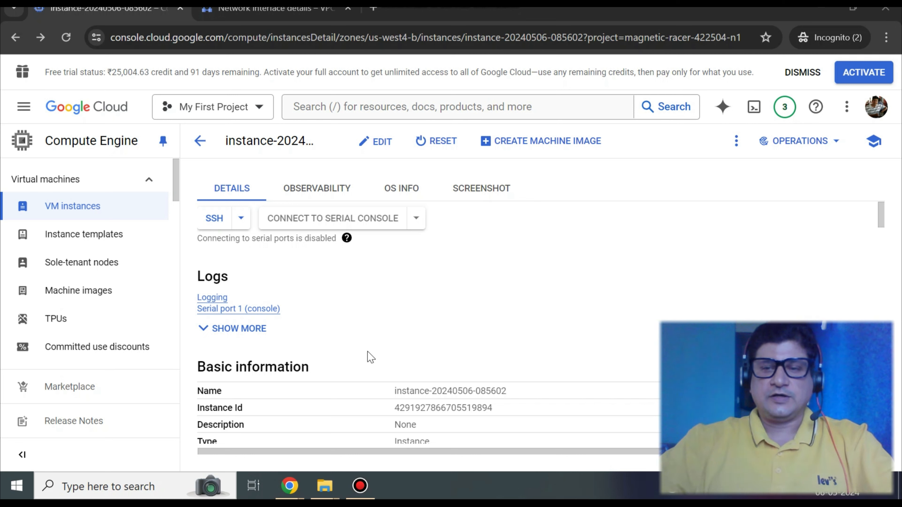
{"action": "scroll", "coordinate": [344, 276], "scroll_direction": "down", "scroll_amount": 4}
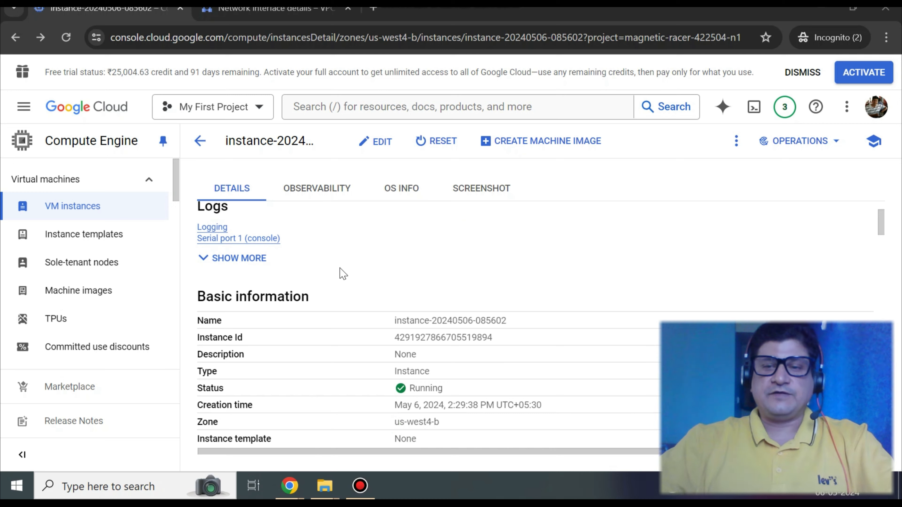
{"action": "scroll", "coordinate": [347, 281], "scroll_direction": "down", "scroll_amount": 2}
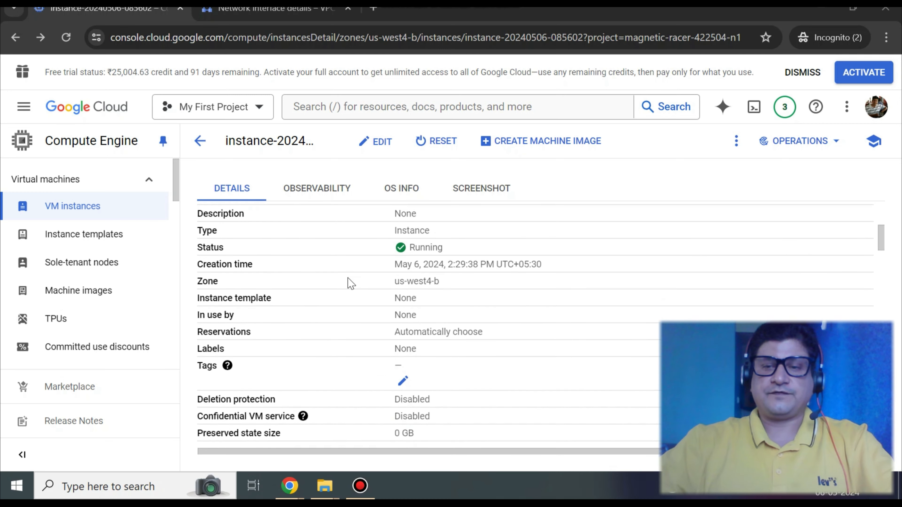
{"action": "scroll", "coordinate": [351, 283], "scroll_direction": "down", "scroll_amount": 8}
{"action": "scroll", "coordinate": [352, 338], "scroll_direction": "down", "scroll_amount": 8}
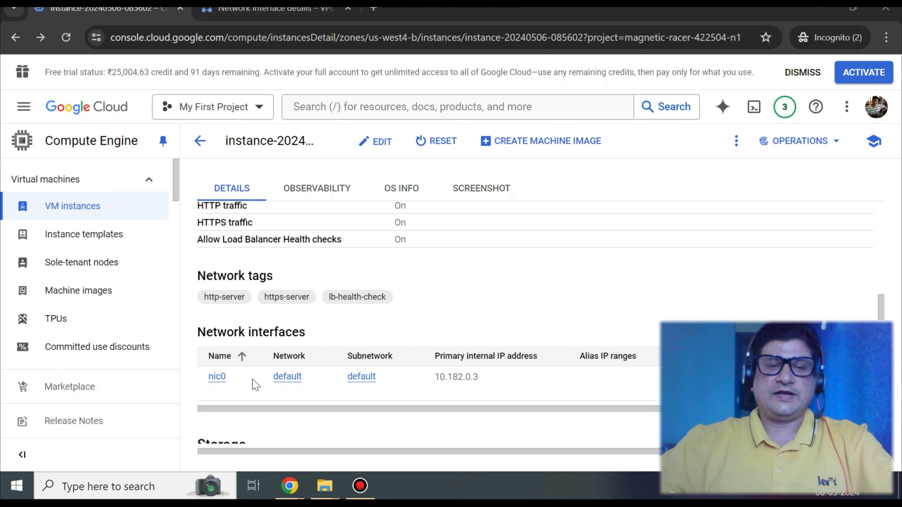
- Open the nic0 network interface details and expand the VPC firewall rules applied to the instance
{"action": "left_click", "coordinate": [216, 377]}
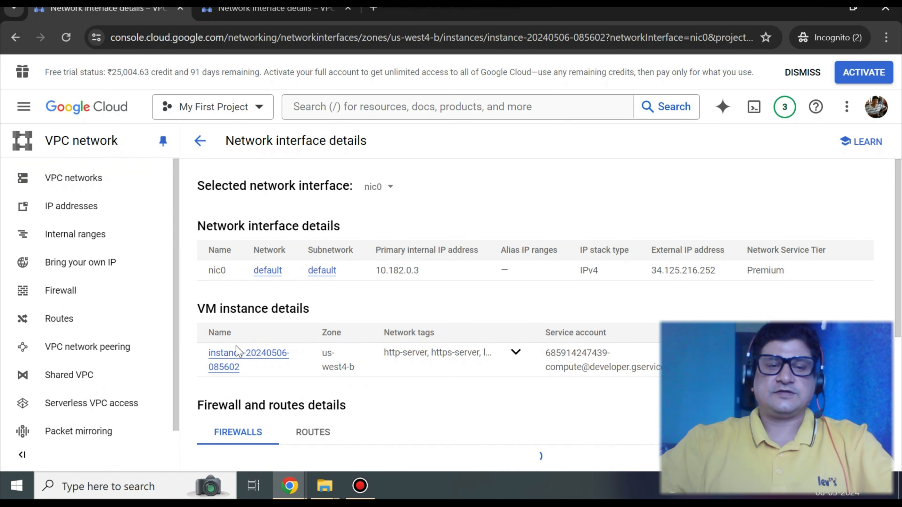
{"action": "scroll", "coordinate": [366, 357], "scroll_direction": "down", "scroll_amount": 4}
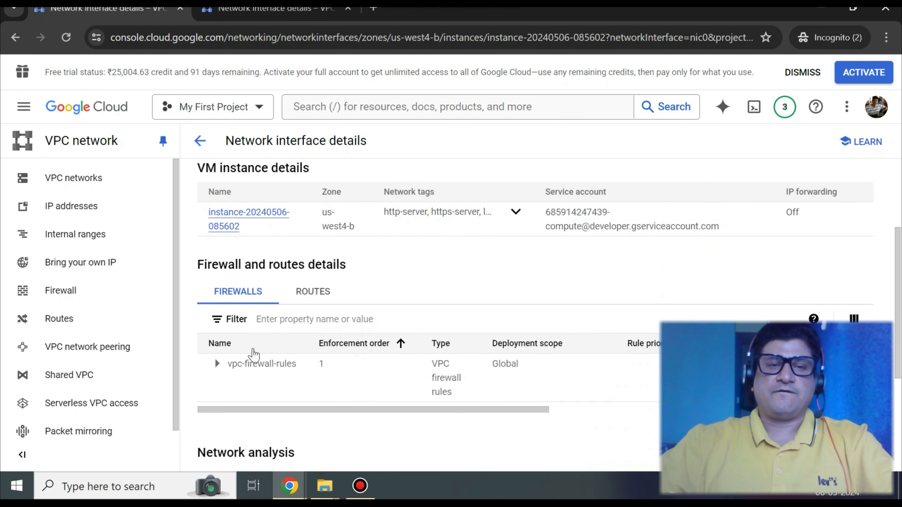
{"action": "scroll", "coordinate": [228, 355], "scroll_direction": "down", "scroll_amount": 2}
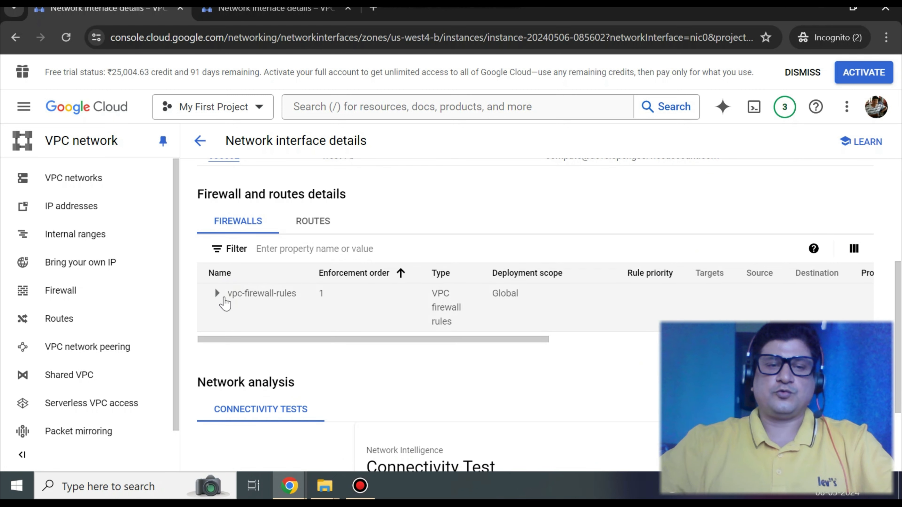
{"action": "left_click", "coordinate": [216, 295]}
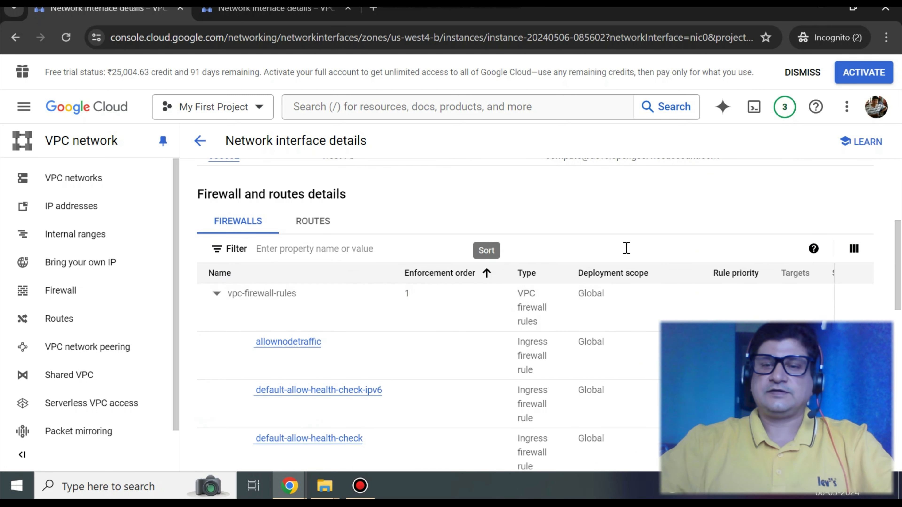
{"action": "scroll", "coordinate": [517, 246], "scroll_direction": "down", "scroll_amount": 2}
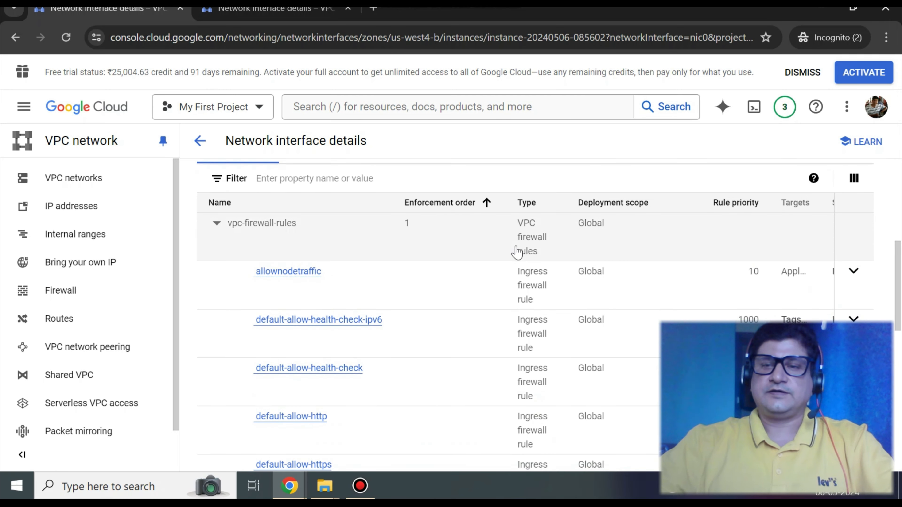
{"action": "scroll", "coordinate": [853, 205], "scroll_direction": "up", "scroll_amount": 4}
{"action": "scroll", "coordinate": [849, 208], "scroll_direction": "down", "scroll_amount": 2}
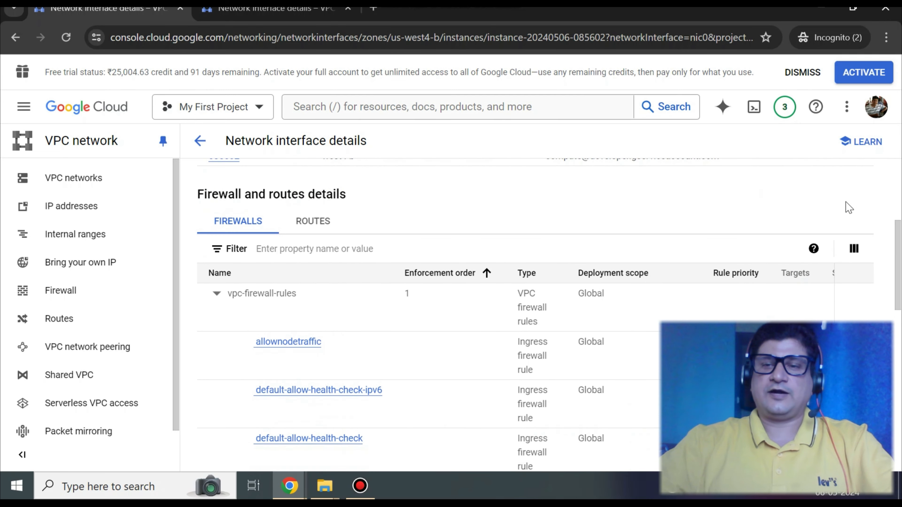
- Open the allownodetraffic firewall rule and review its direction, action, source IP ranges and protocols
{"action": "left_click", "coordinate": [283, 347]}
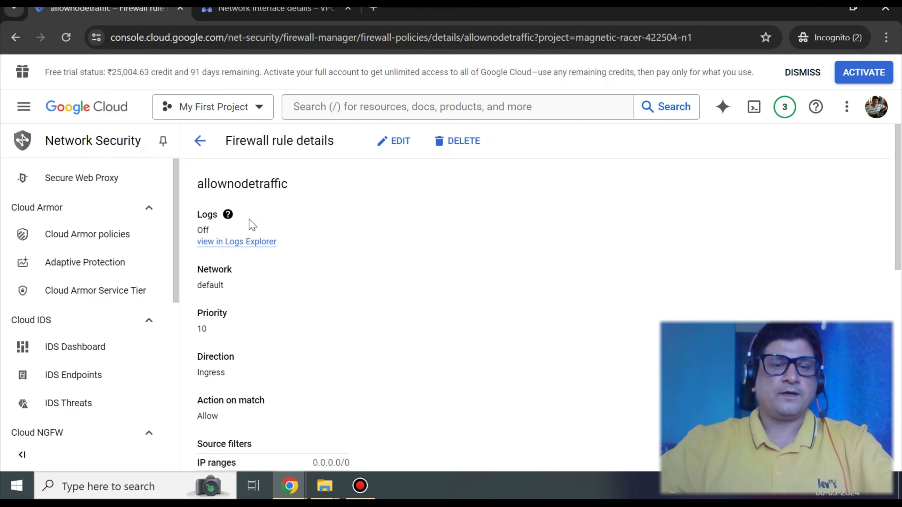
{"action": "scroll", "coordinate": [247, 285], "scroll_direction": "down", "scroll_amount": 2}
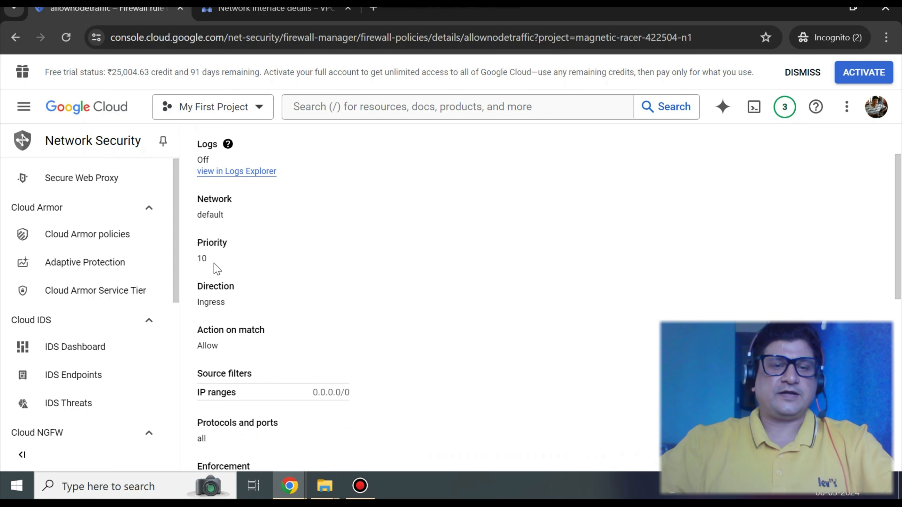
{"action": "scroll", "coordinate": [228, 267], "scroll_direction": "down", "scroll_amount": 2}
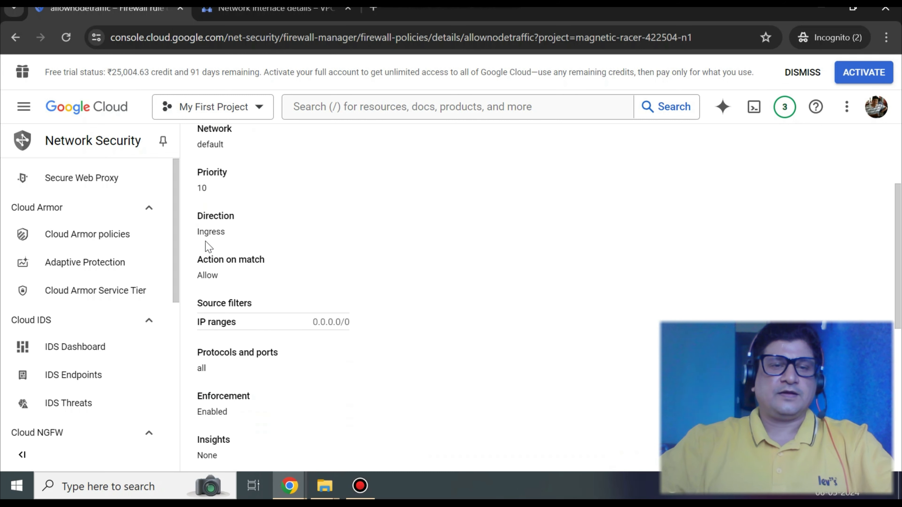
{"action": "double_click", "coordinate": [212, 231]}
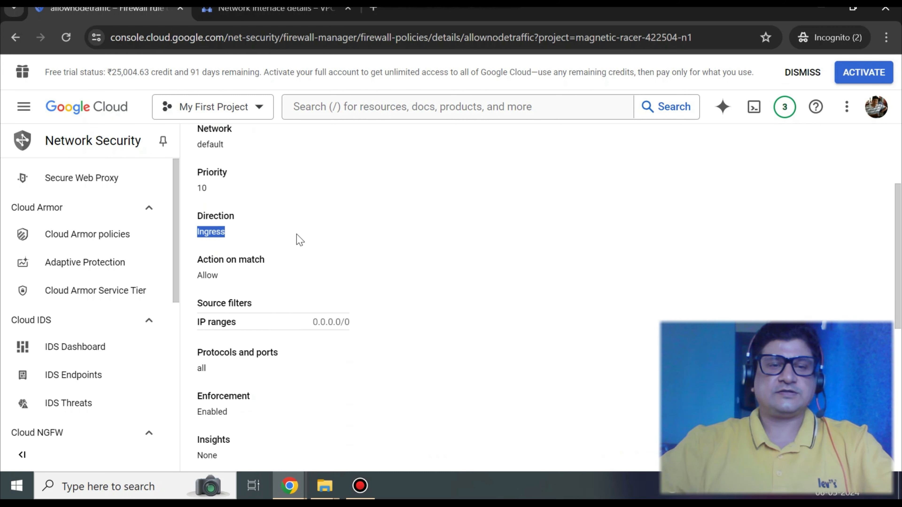
{"action": "double_click", "coordinate": [213, 275]}
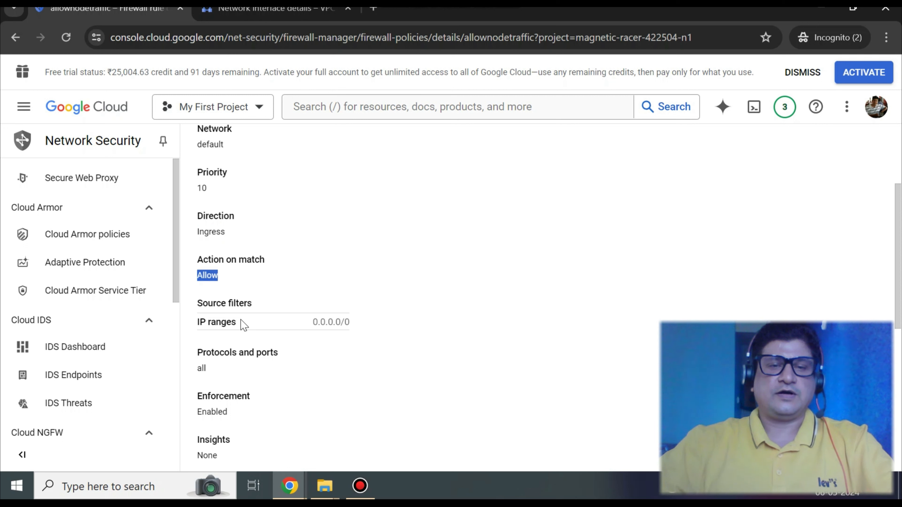
{"action": "double_click", "coordinate": [231, 322]}
{"action": "left_click_drag", "start_coordinate": [354, 324], "coordinate": [309, 328]}
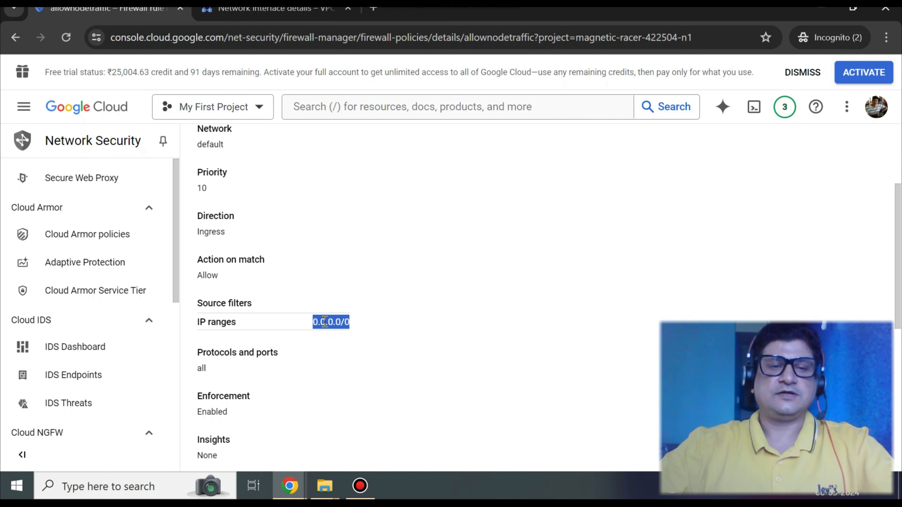
{"action": "scroll", "coordinate": [296, 327], "scroll_direction": "down", "scroll_amount": 2}
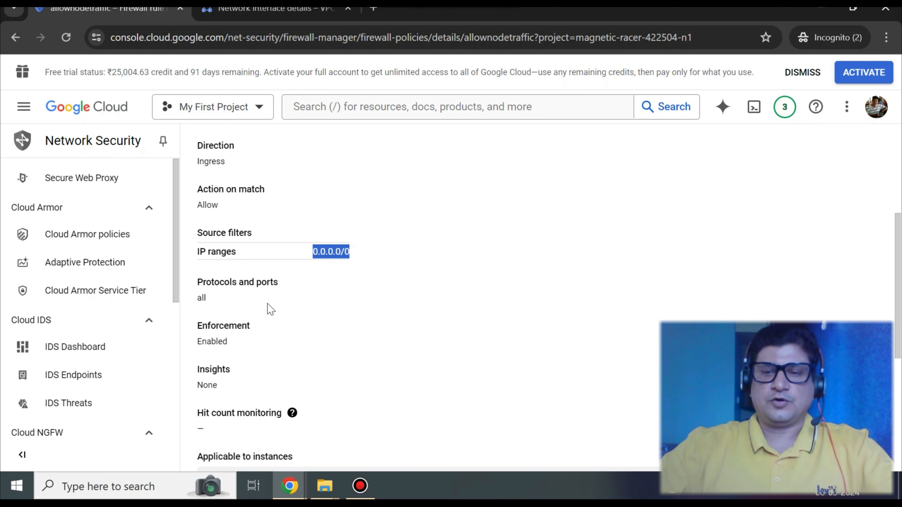
{"action": "scroll", "coordinate": [270, 308], "scroll_direction": "down", "scroll_amount": 2}
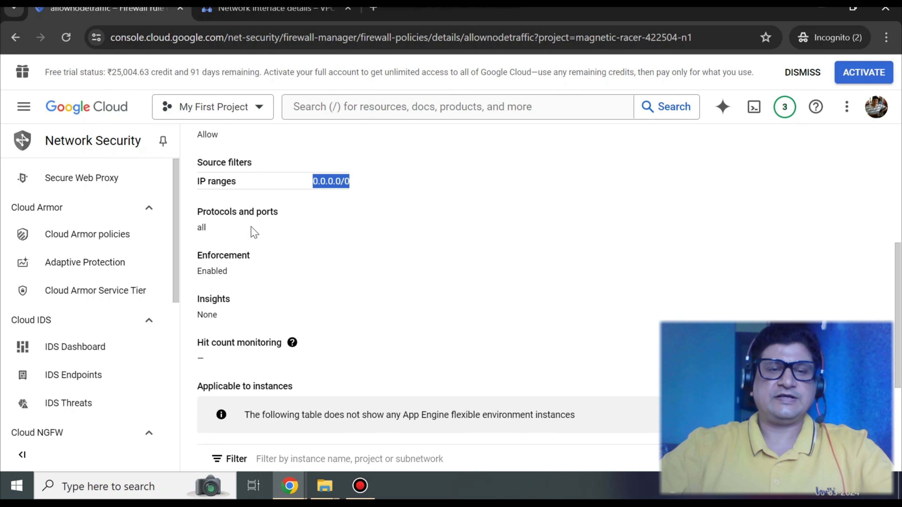
{"action": "scroll", "coordinate": [254, 233], "scroll_direction": "down", "scroll_amount": 5}
{"action": "scroll", "coordinate": [272, 270], "scroll_direction": "up", "scroll_amount": 12}
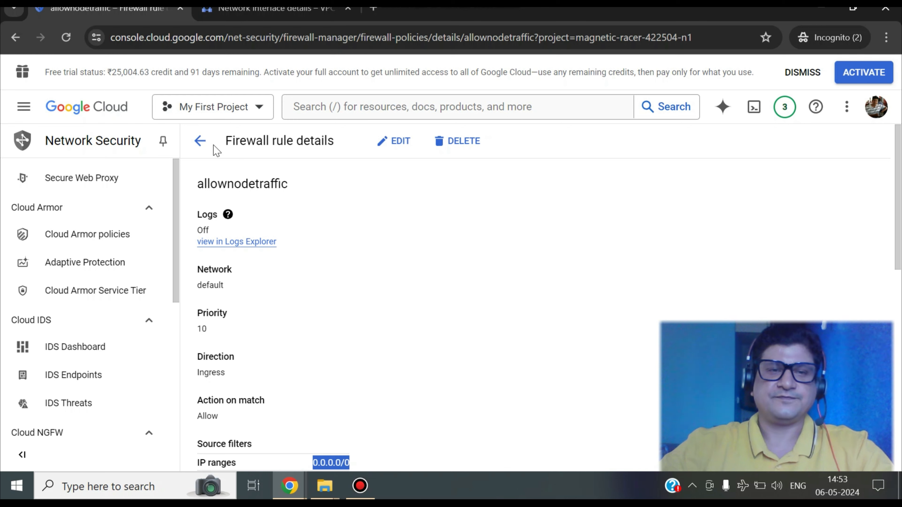
- Return to the instance details and open an SSH-in-browser session to the VM, authorizing the connection
{"action": "left_click", "coordinate": [200, 142]}
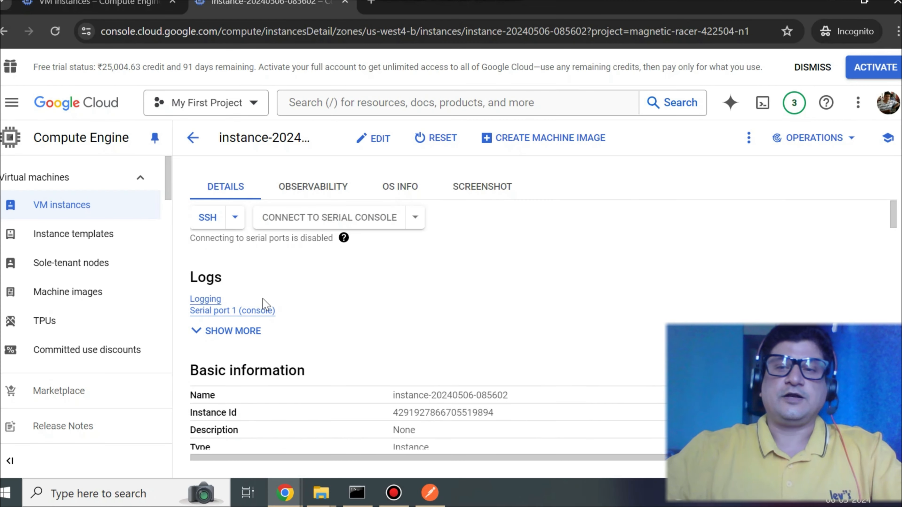
{"action": "left_click", "coordinate": [202, 222]}
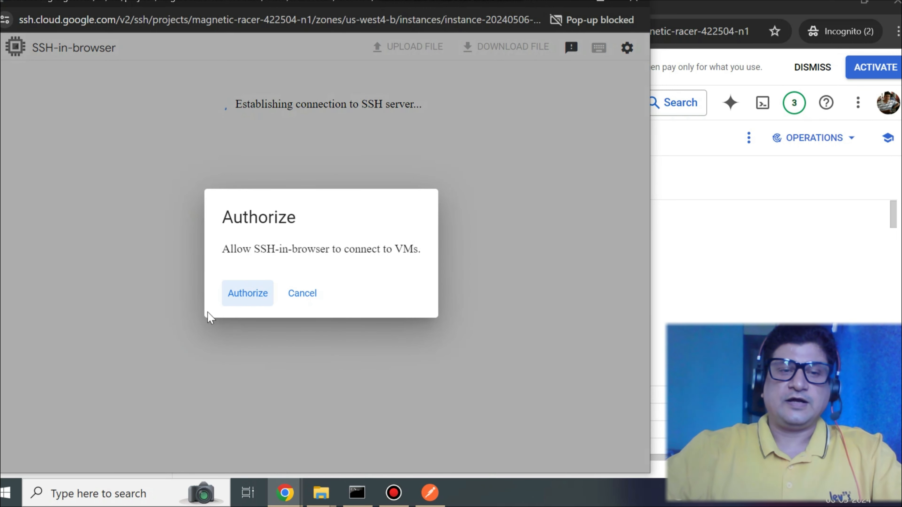
{"action": "left_click", "coordinate": [239, 301]}
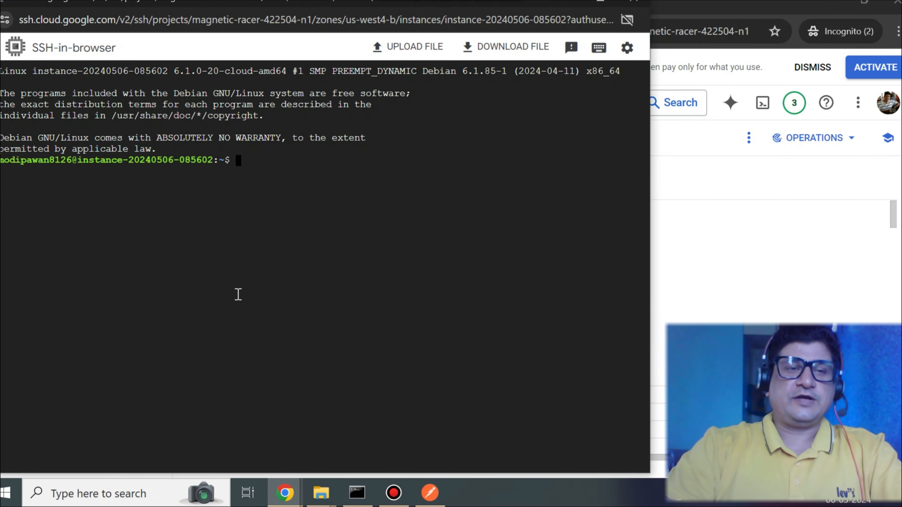
- Print the current working directory in the SSH terminal with pwd
{"action": "key", "text": "Return"}
{"action": "key", "text": "Return"}
{"action": "key", "text": "Return"}
{"action": "key", "text": "Return"}
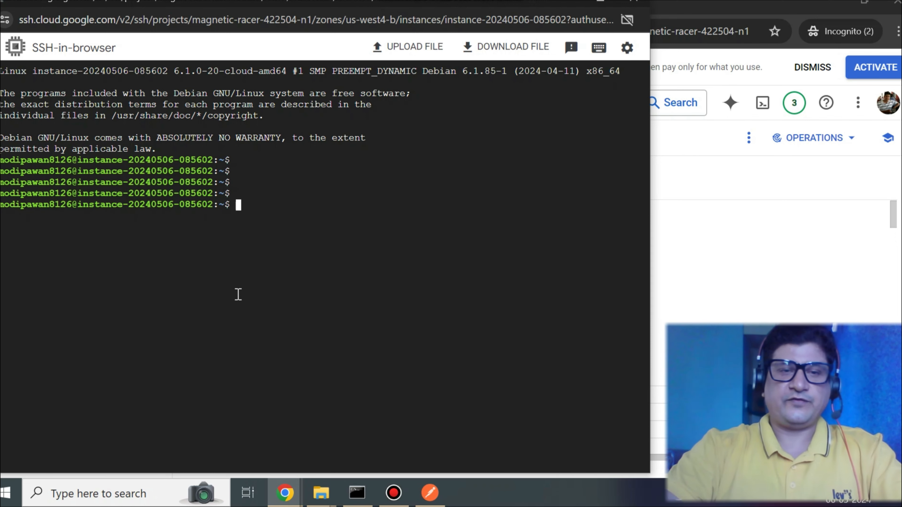
{"action": "type", "text": "pwd"}
{"action": "key", "text": "Return"}
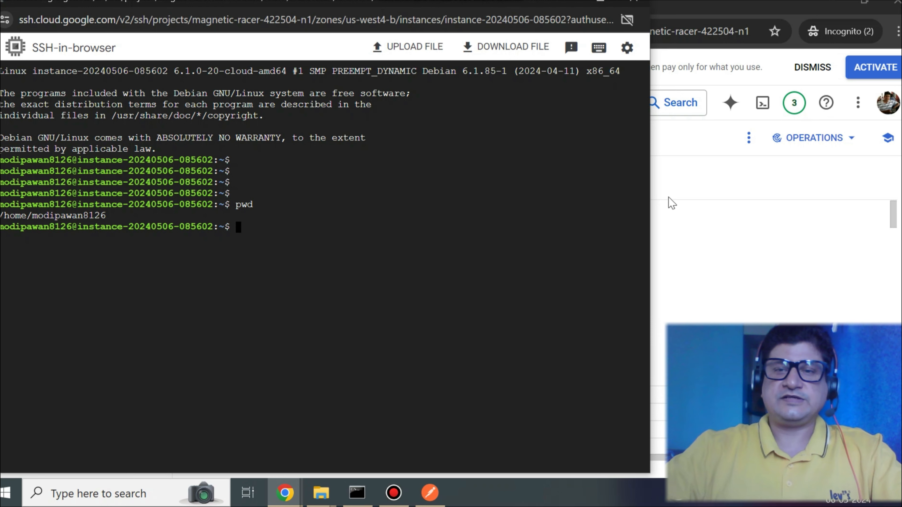
- Enlarge the SSH window and upload Lesson1-DeployNestJsAPI-GoogleComputeEngine.zip from the local GCP-Tutorial folder to the VM
{"action": "left_click_drag", "start_coordinate": [651, 193], "coordinate": [885, 187]}
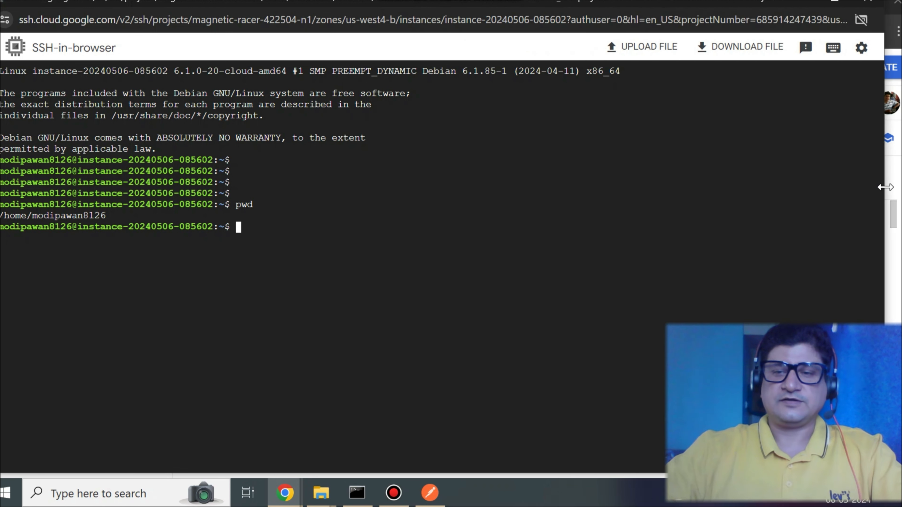
{"action": "left_click", "coordinate": [638, 48]}
{"action": "left_click", "coordinate": [424, 258]}
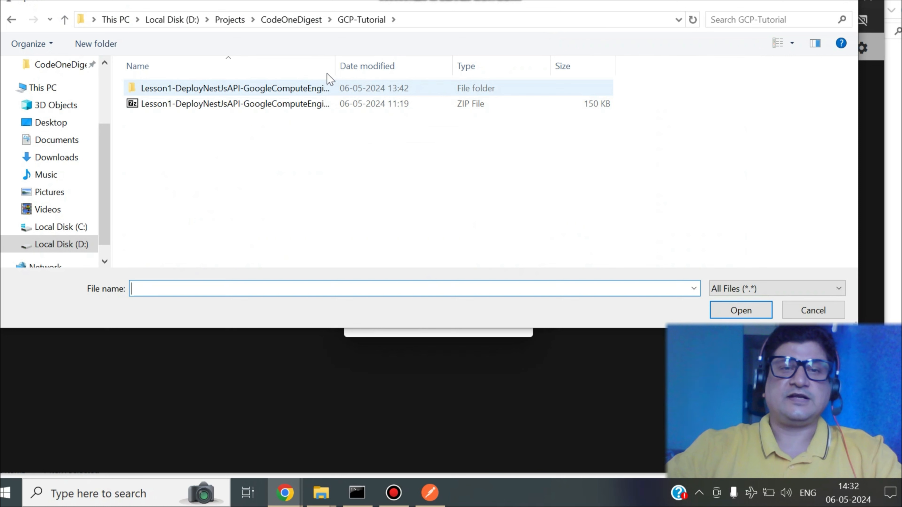
{"action": "left_click_drag", "start_coordinate": [336, 61], "coordinate": [535, 61]}
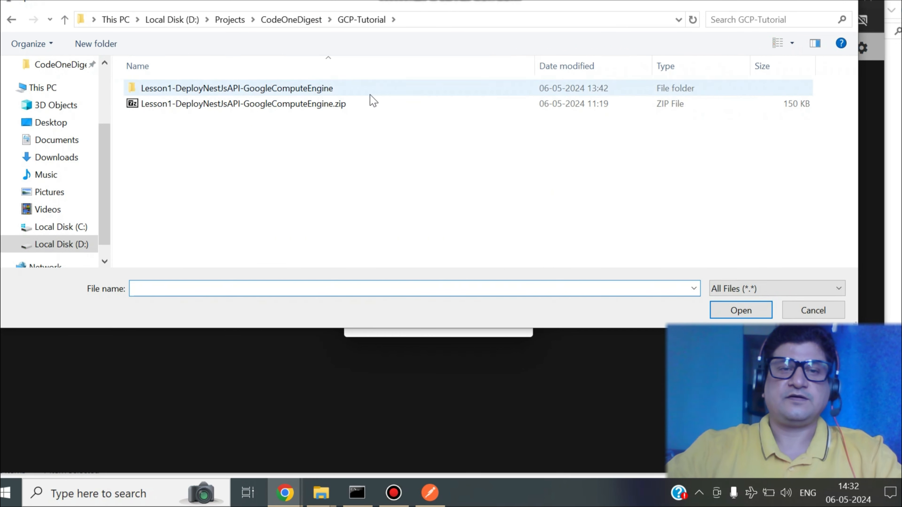
{"action": "left_click", "coordinate": [339, 104]}
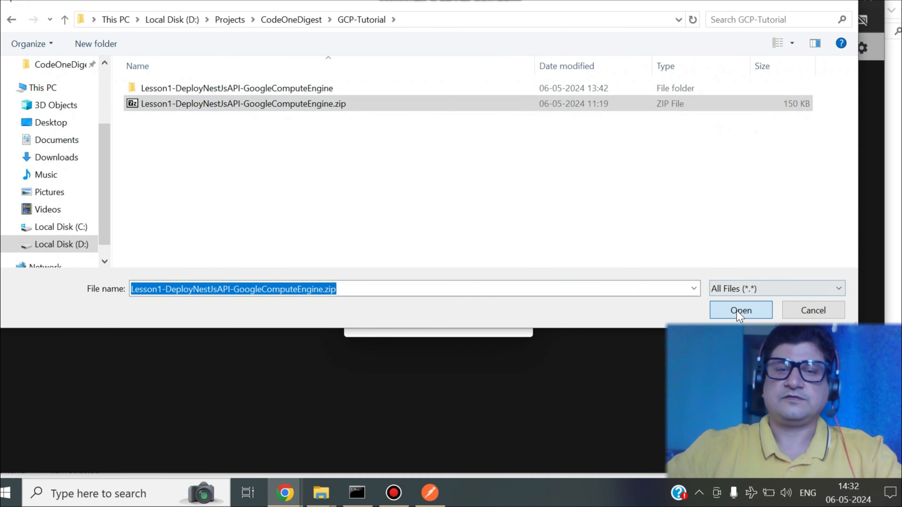
{"action": "left_click", "coordinate": [737, 310]}
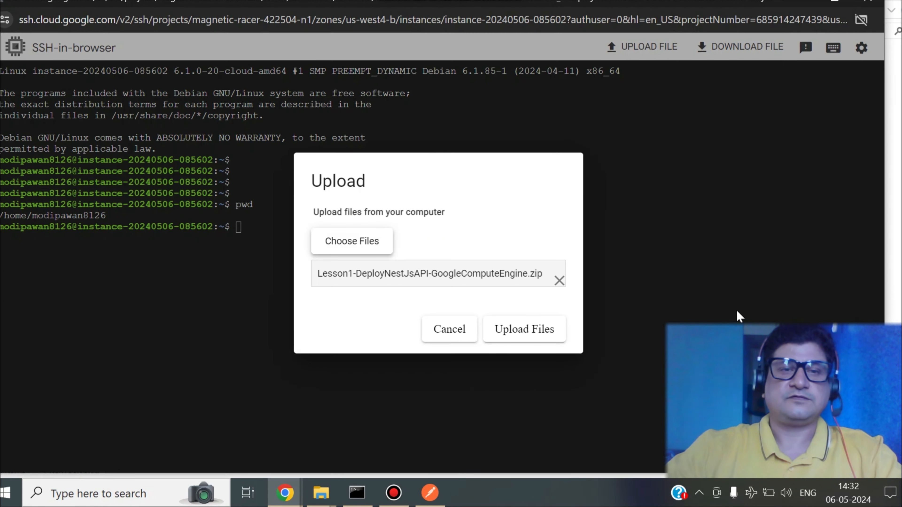
{"action": "left_click", "coordinate": [514, 330]}
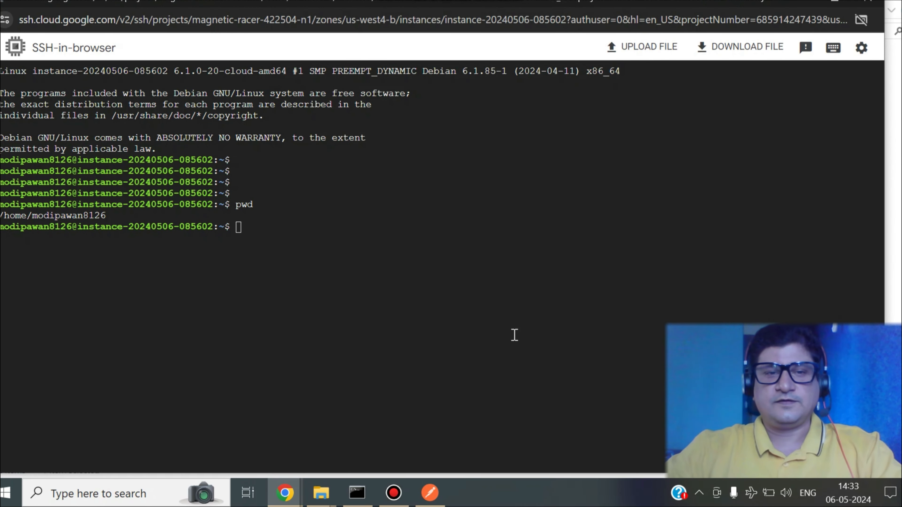
- List the home directory contents in the SSH terminal with ls and ls -rlt to check the uploaded zip
{"action": "left_click", "coordinate": [465, 331]}
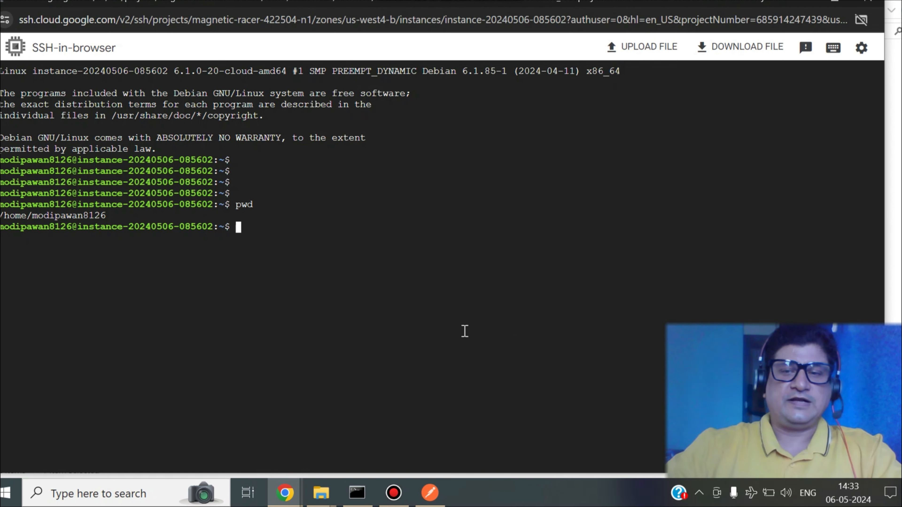
{"action": "type", "text": "ls"}
{"action": "key", "text": "Return"}
{"action": "type", "text": "ls -rlt"}
{"action": "key", "text": "Return"}
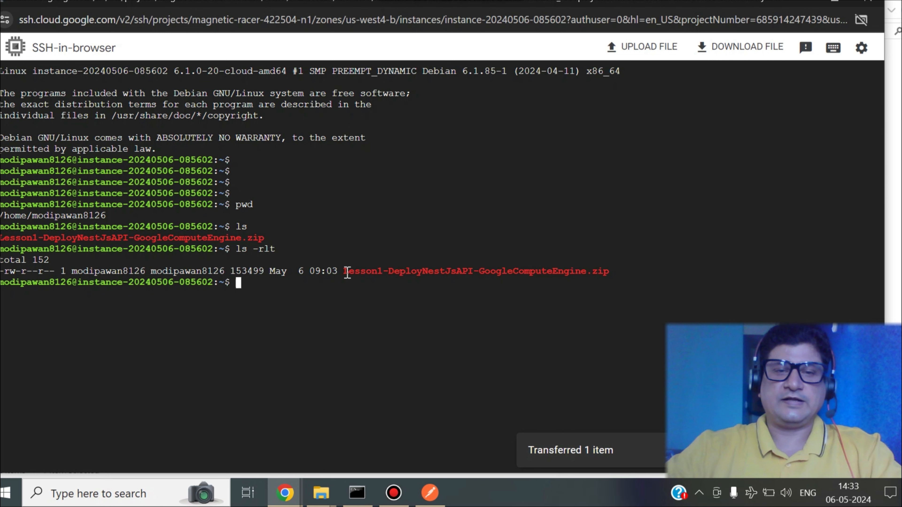
{"action": "left_click_drag", "start_coordinate": [343, 272], "coordinate": [606, 272]}
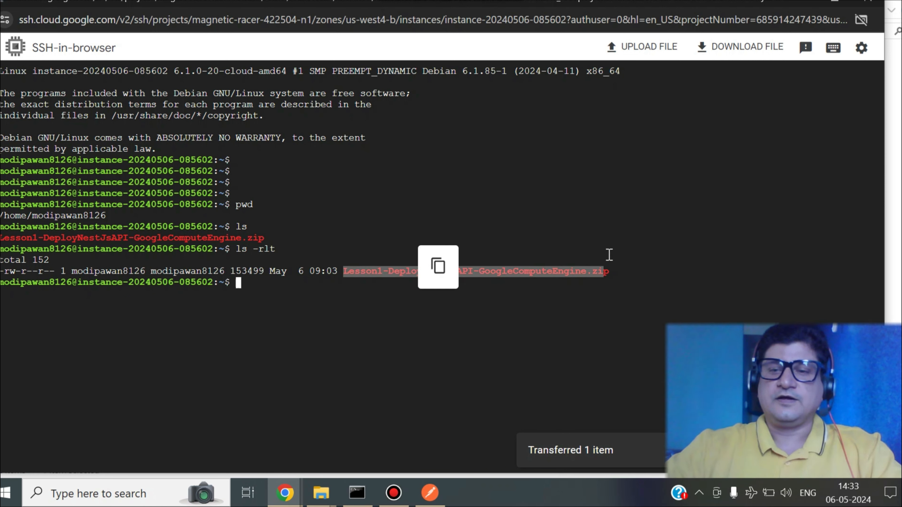
{"action": "left_click", "coordinate": [620, 226]}
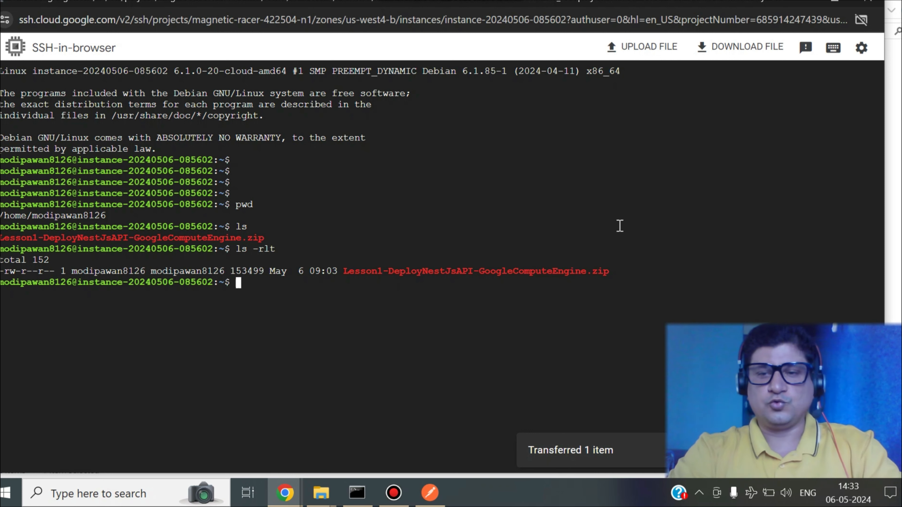
{"action": "key", "text": "Return"}
{"action": "key", "text": "Return"}
{"action": "key", "text": "Return"}
{"action": "key", "text": "Return"}
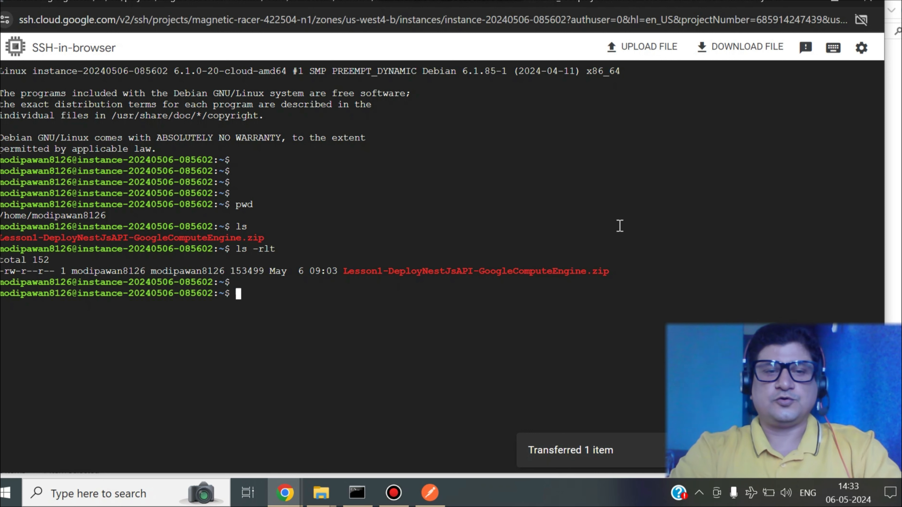
- Switch to the root user with sudo su - root
{"action": "type", "text": "sud"}
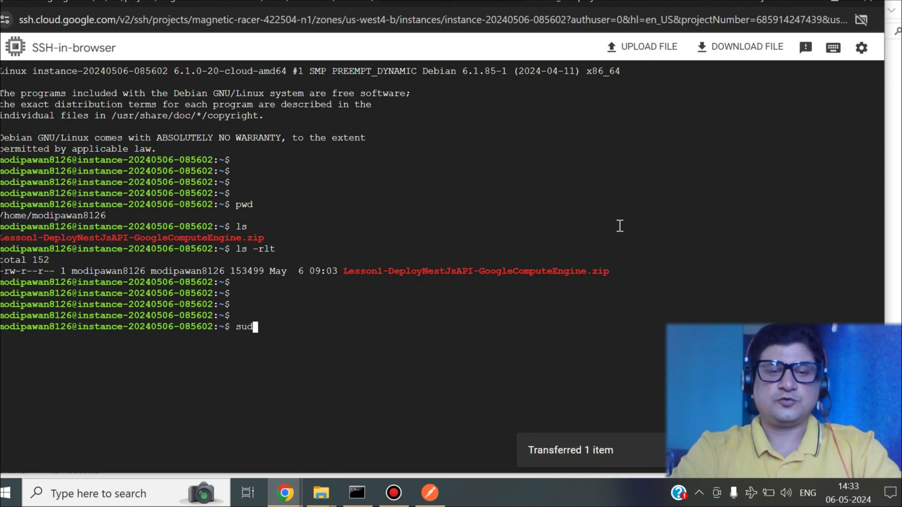
{"action": "type", "text": "o su - root"}
{"action": "key", "text": "Return"}
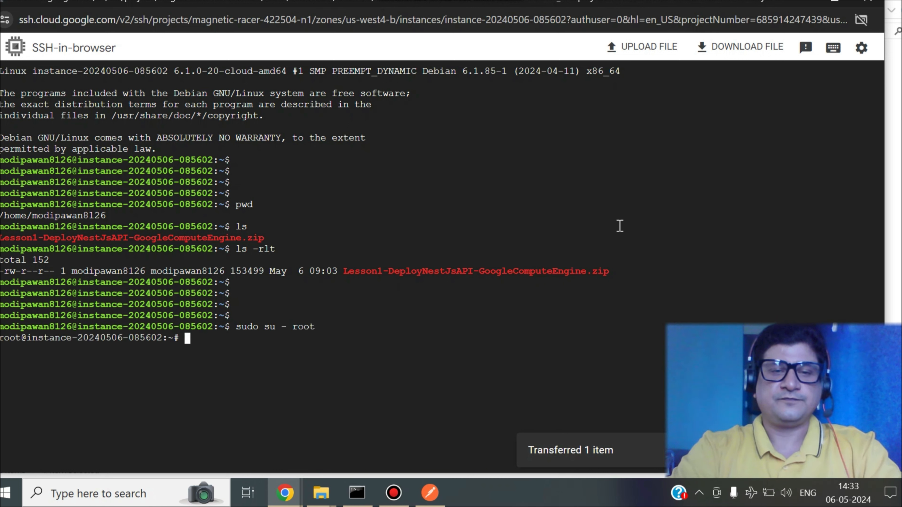
{"action": "key", "text": "Return"}
{"action": "key", "text": "Return"}
{"action": "key", "text": "Return"}
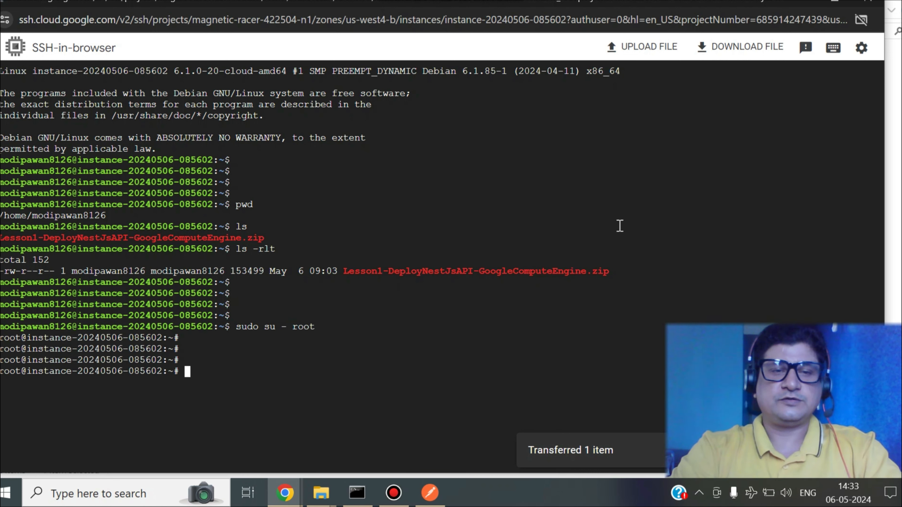
- Create an appl directory at the filesystem root and change into it
{"action": "type", "text": "cd /"}
{"action": "key", "text": "Return"}
{"action": "type", "text": "m"}
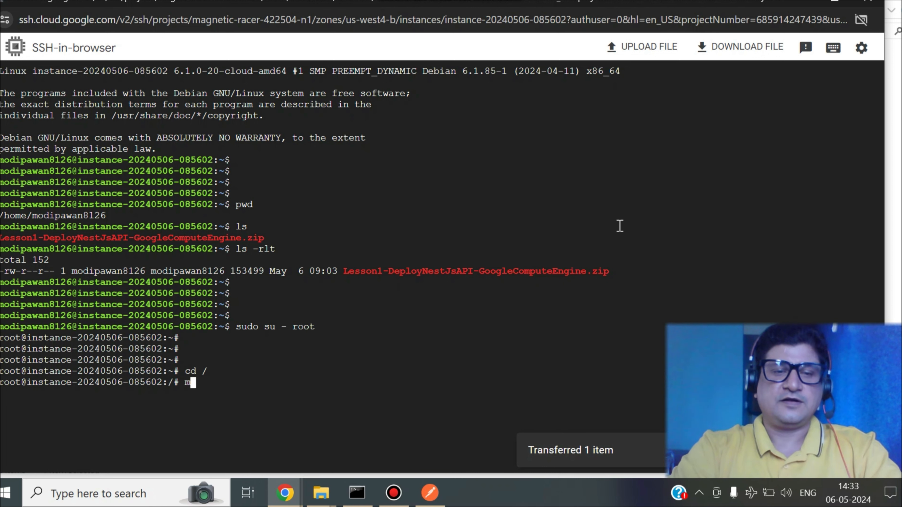
{"action": "type", "text": "kdir appl"}
{"action": "key", "text": "Return"}
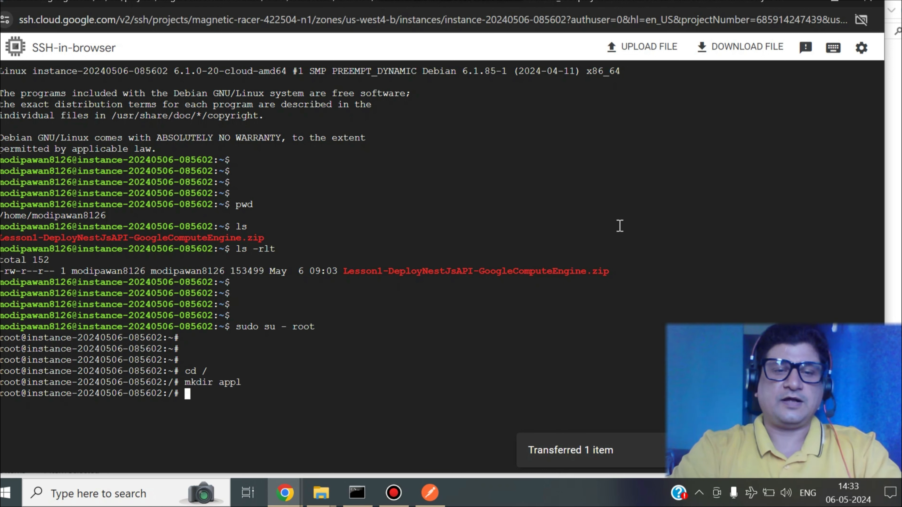
{"action": "type", "text": "cd a"}
{"action": "key", "text": "Tab"}
{"action": "key", "text": "Return"}
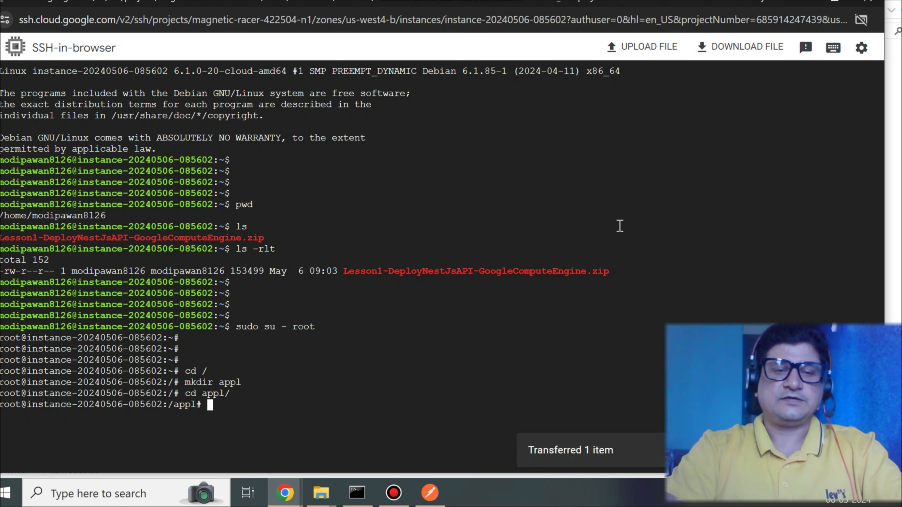
- Copy Lesson1-DeployNestJsAPI-GoogleComputeEngine.zip from the user's home directory into /appl and list the folder with ls -rtl
{"action": "key", "text": "Return"}
{"action": "key", "text": "Return"}
{"action": "key", "text": "Return"}
{"action": "key", "text": "Return"}
{"action": "type", "text": "cd"}
{"action": "key", "text": "BackSpace"}
{"action": "key", "text": "BackSpace"}
{"action": "type", "text": "p /home/"}
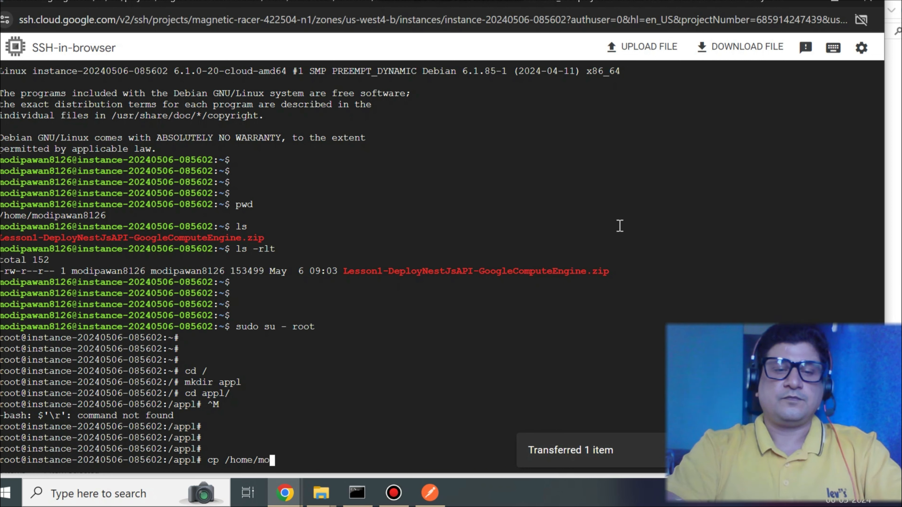
{"action": "type", "text": "mo"}
{"action": "key", "text": "Tab"}
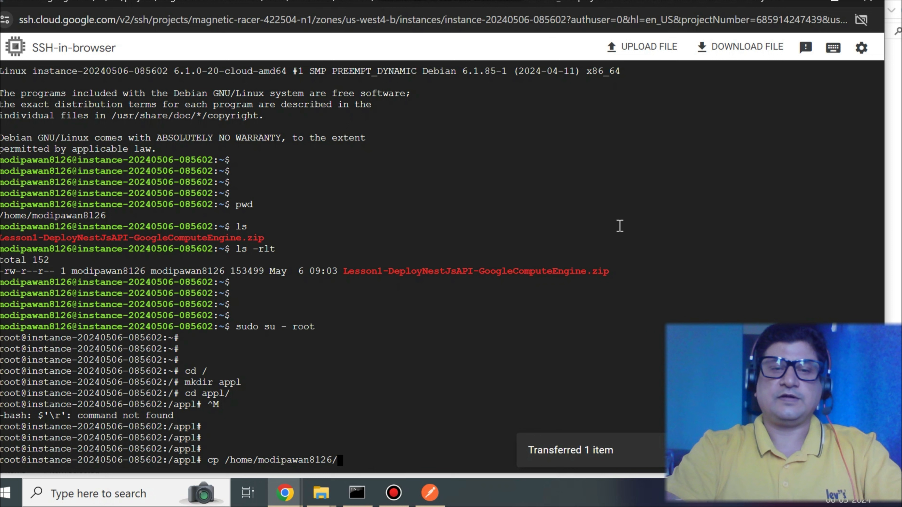
{"action": "key", "text": "Tab"}
{"action": "type", "text": "."}
{"action": "key", "text": "Return"}
{"action": "type", "text": "ls -rtl"}
{"action": "key", "text": "Return"}
- Try to unzip Lesson1-DeployNestJsAPI-GoogleComputeEngine.zip in /appl
{"action": "key", "text": "Return"}
{"action": "key", "text": "Return"}
{"action": "key", "text": "Return"}
{"action": "key", "text": "Return"}
{"action": "key", "text": "Return"}
{"action": "key", "text": "Return"}
{"action": "key", "text": "Return"}
{"action": "key", "text": "Return"}
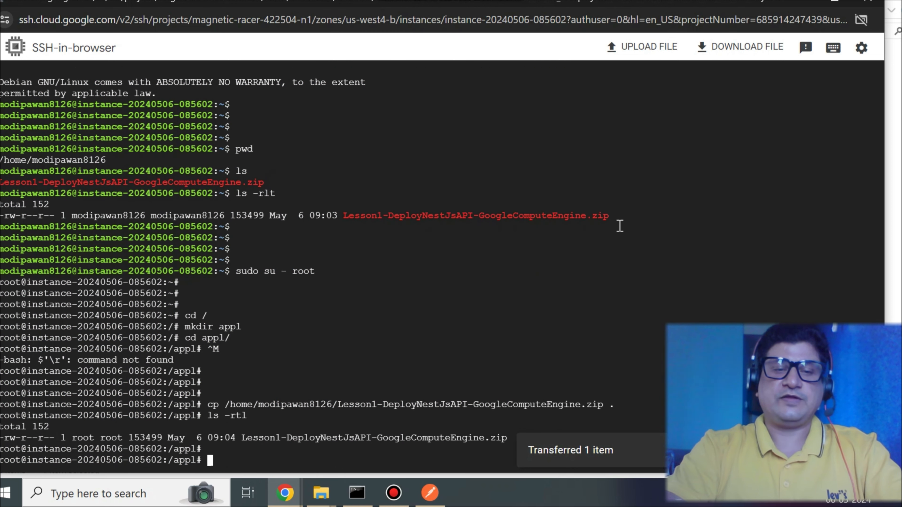
{"action": "key", "text": "Return"}
{"action": "key", "text": "Return"}
{"action": "key", "text": "Return"}
{"action": "key", "text": "Return"}
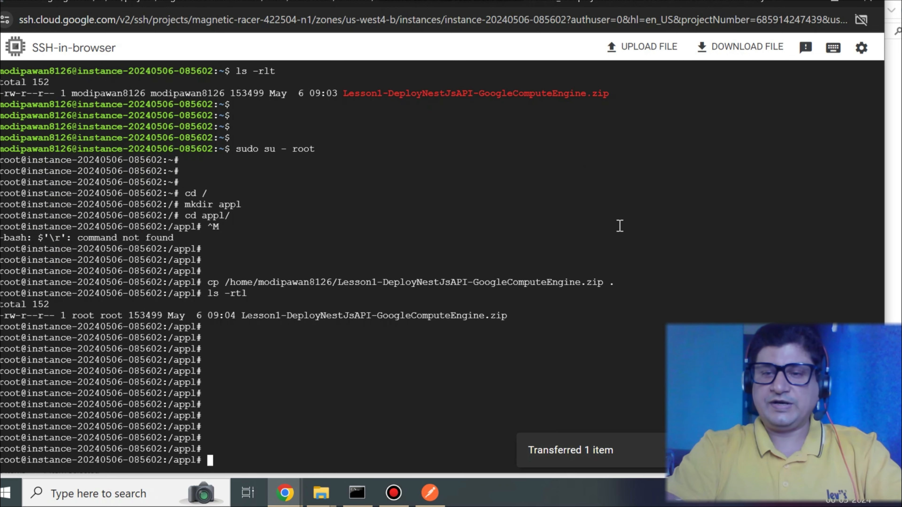
{"action": "key", "text": "Return"}
{"action": "key", "text": "Return"}
{"action": "key", "text": "Return"}
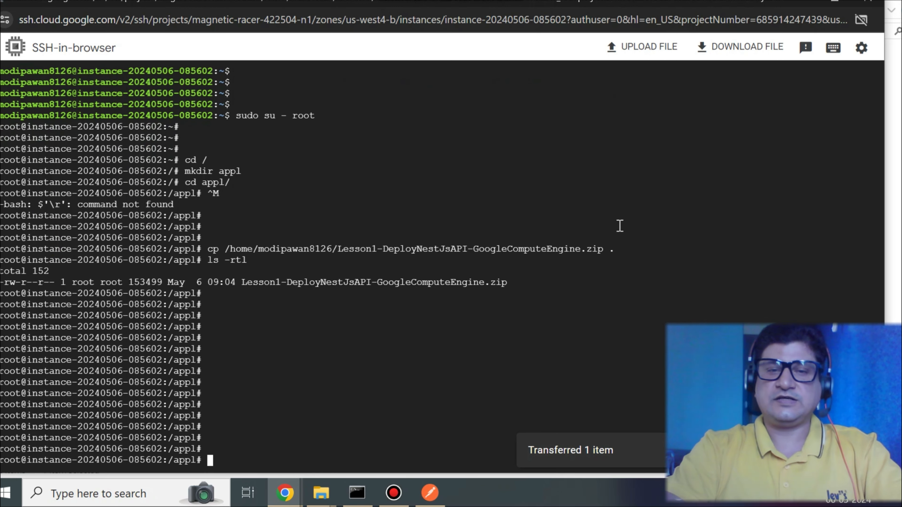
{"action": "type", "text": "unzip L"}
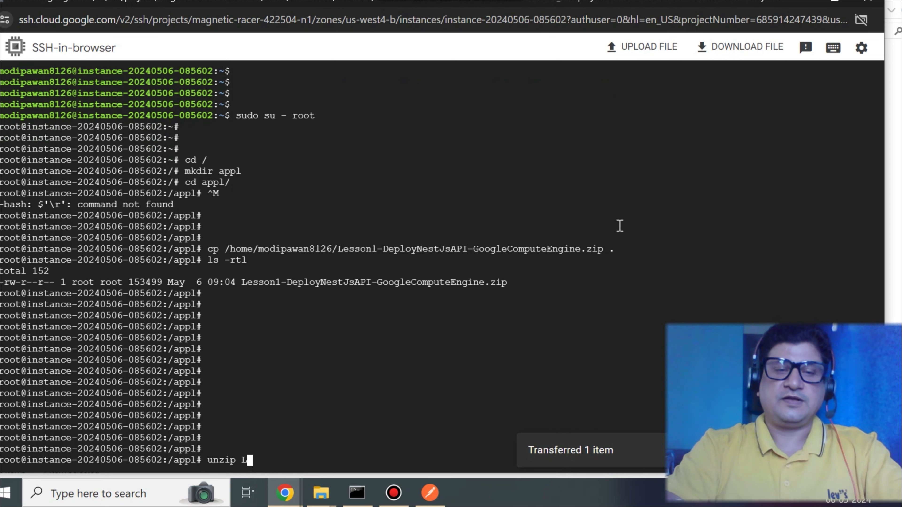
{"action": "key", "text": "Tab"}
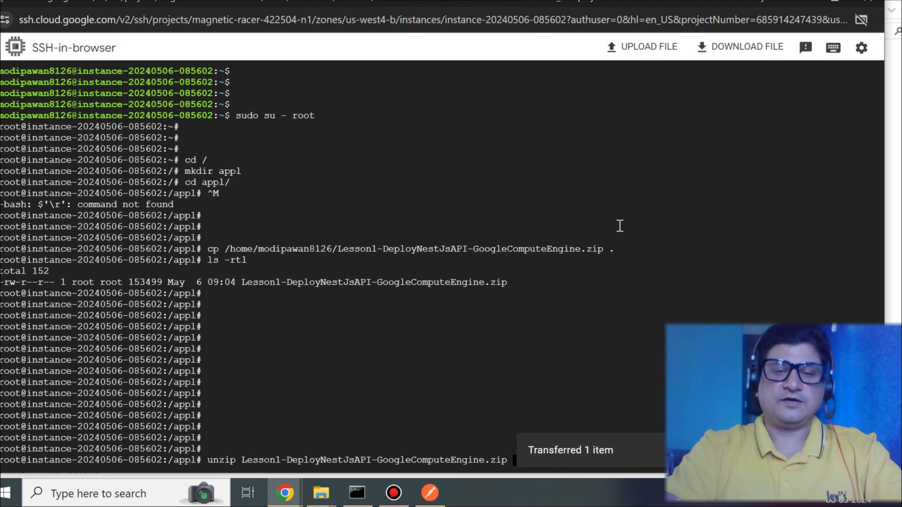
{"action": "key", "text": "Return"}
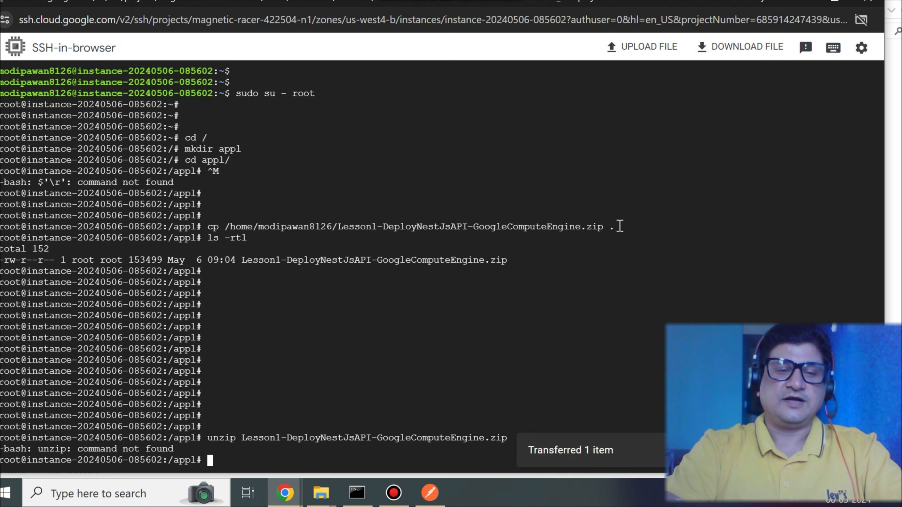
{"action": "key", "text": "Return"}
{"action": "key", "text": "Return"}
{"action": "key", "text": "Return"}
{"action": "key", "text": "Return"}
{"action": "key", "text": "Return"}
{"action": "key", "text": "Return"}
{"action": "key", "text": "Return"}
{"action": "key", "text": "Return"}
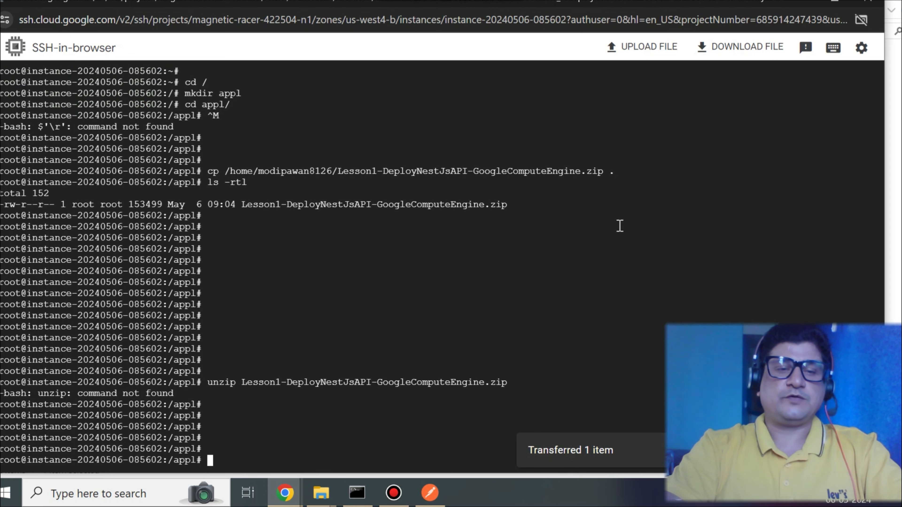
{"action": "key", "text": "Return"}
{"action": "key", "text": "Return"}
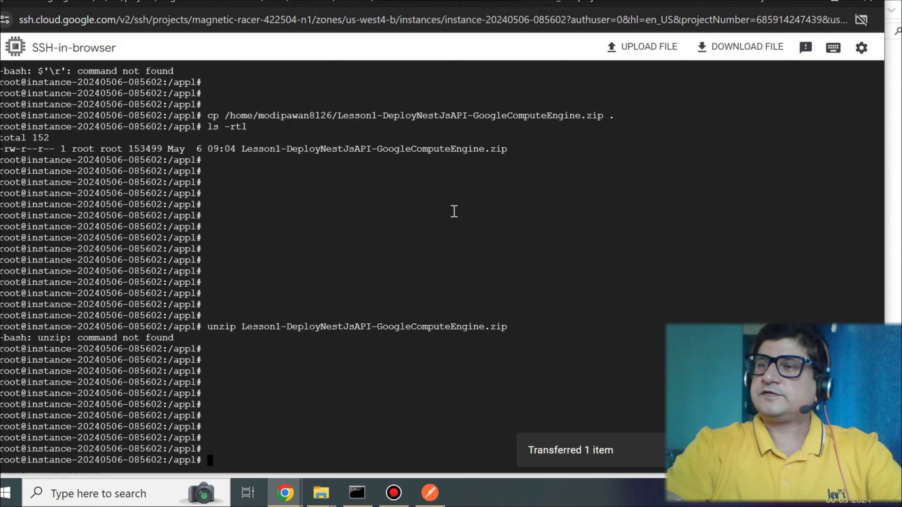
- Install the zip package with sudo apt install zip, confirming with Y
{"action": "type", "text": "sudo apt instal"}
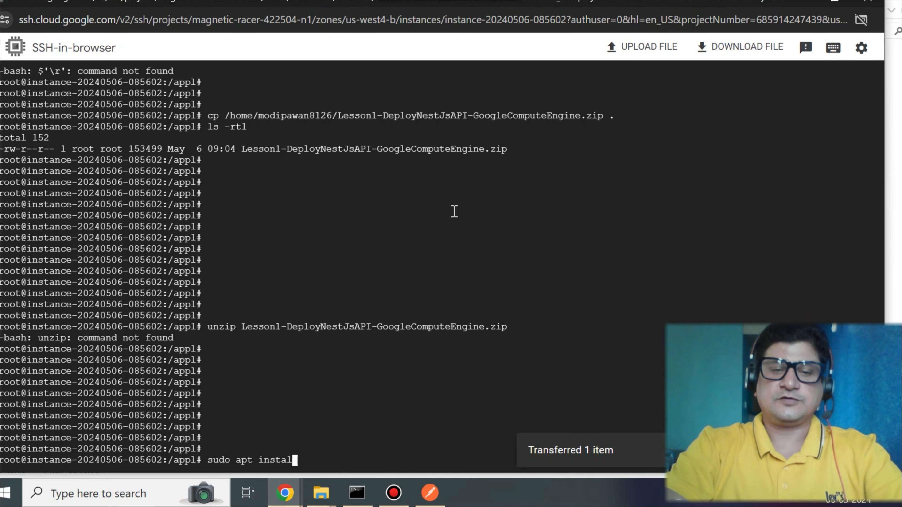
{"action": "type", "text": "l zip"}
{"action": "key", "text": "Return"}
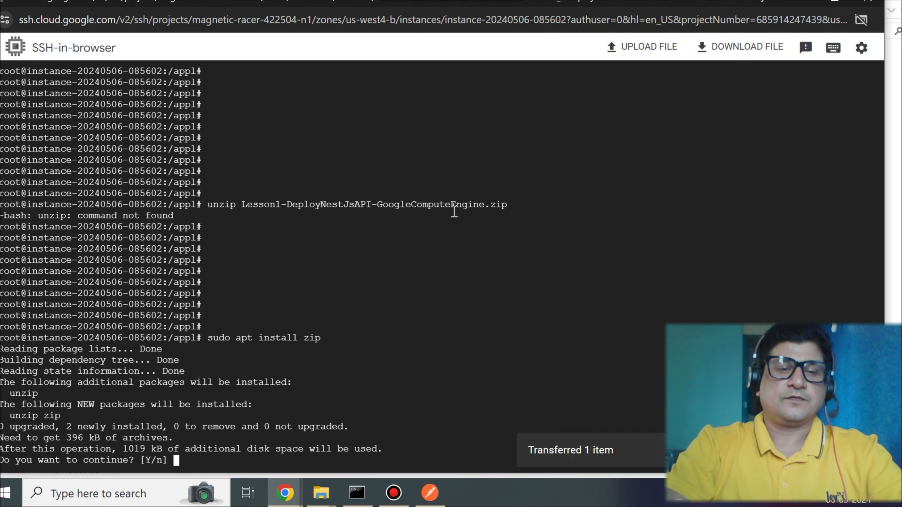
{"action": "type", "text": "Y"}
{"action": "key", "text": "Return"}
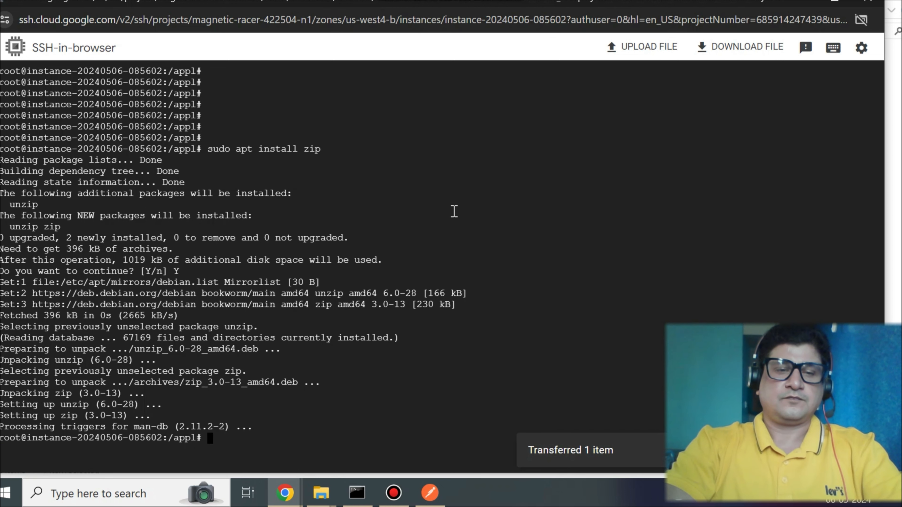
- List /appl and extract Lesson1-DeployNestJsAPI-GoogleComputeEngine.zip with unzip
{"action": "key", "text": "Return"}
{"action": "key", "text": "Return"}
{"action": "type", "text": "ls -rlt"}
{"action": "key", "text": "Return"}
{"action": "key", "text": "Return"}
{"action": "key", "text": "Return"}
{"action": "key", "text": "Return"}
{"action": "key", "text": "Return"}
{"action": "key", "text": "Return"}
{"action": "key", "text": "Return"}
{"action": "key", "text": "Return"}
{"action": "key", "text": "Return"}
{"action": "key", "text": "Return"}
{"action": "key", "text": "Return"}
{"action": "type", "text": "unzip"}
{"action": "key", "text": "Tab"}
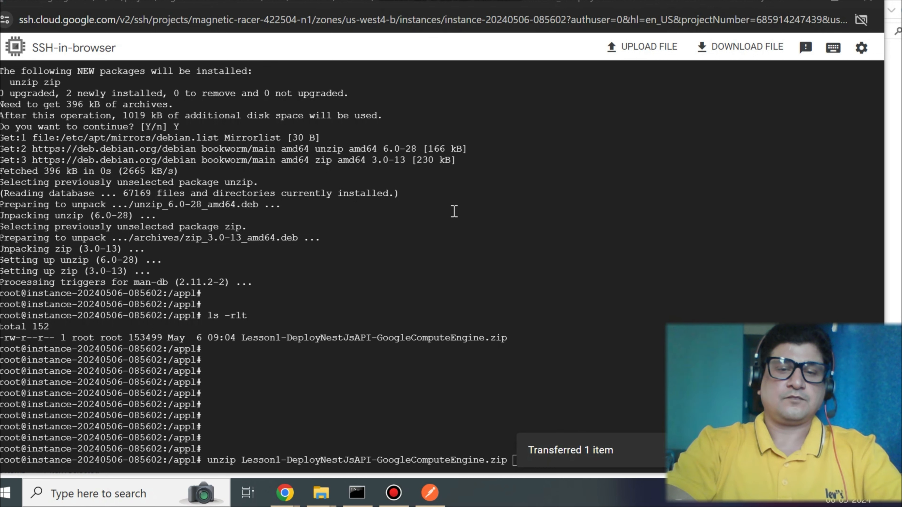
{"action": "left_click", "coordinate": [547, 340]}
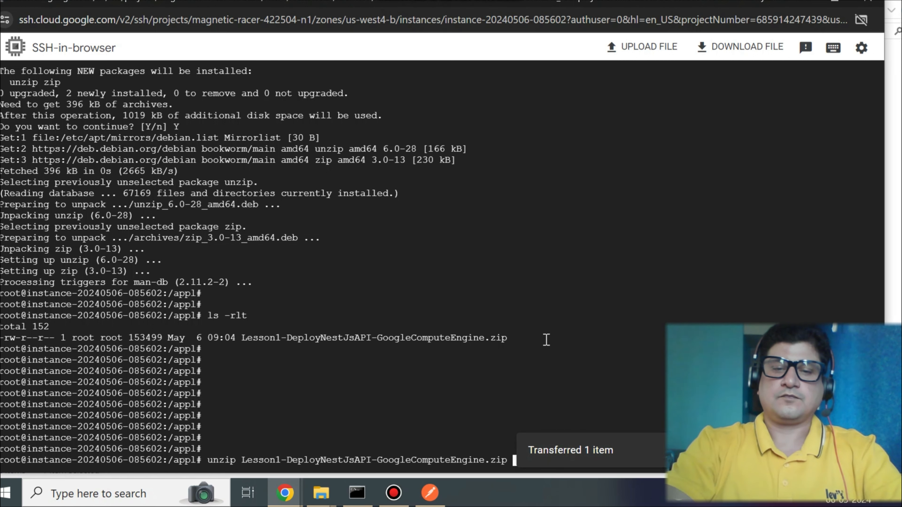
{"action": "key", "text": "Return"}
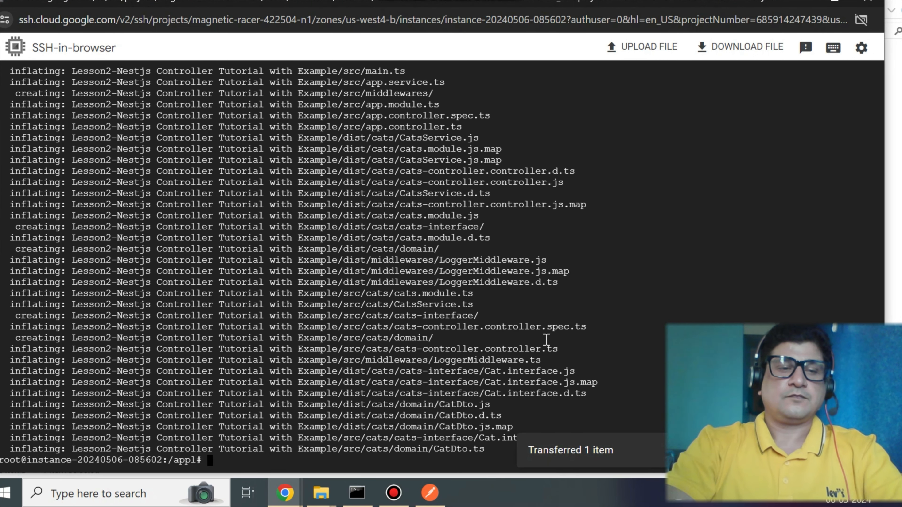
- List the extracted contents and change into the Lesson2-Nestjs Controller Tutorial with Example folder
{"action": "type", "text": "ls -rtl"}
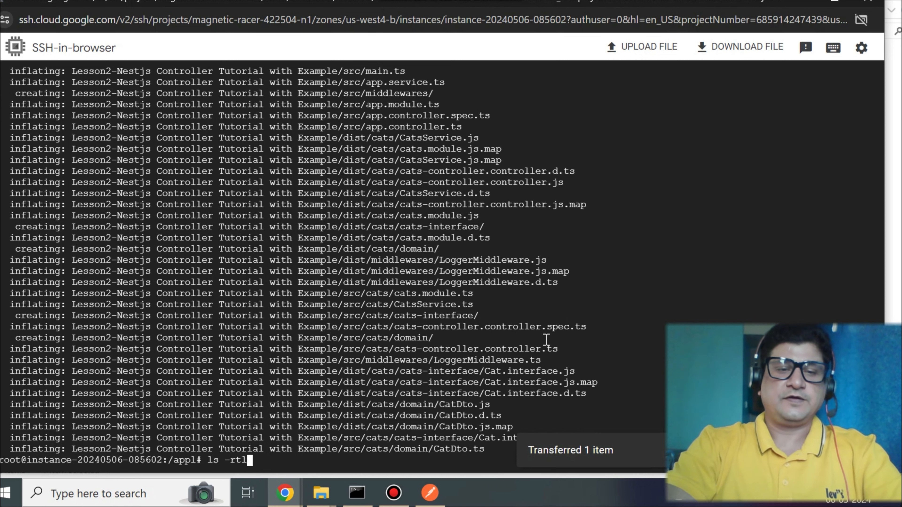
{"action": "key", "text": "Return"}
{"action": "key", "text": "Return"}
{"action": "key", "text": "Return"}
{"action": "key", "text": "Return"}
{"action": "key", "text": "Return"}
{"action": "key", "text": "Return"}
{"action": "key", "text": "Return"}
{"action": "key", "text": "Return"}
{"action": "key", "text": "Return"}
{"action": "key", "text": "Return"}
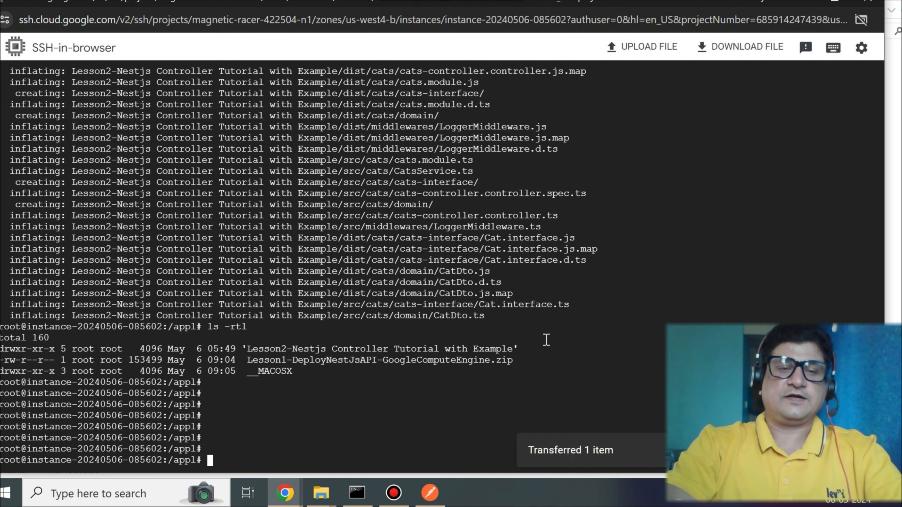
{"action": "key", "text": "Return"}
{"action": "key", "text": "Return"}
{"action": "key", "text": "Return"}
{"action": "key", "text": "Return"}
{"action": "type", "text": "cd Le"}
{"action": "key", "text": "Tab"}
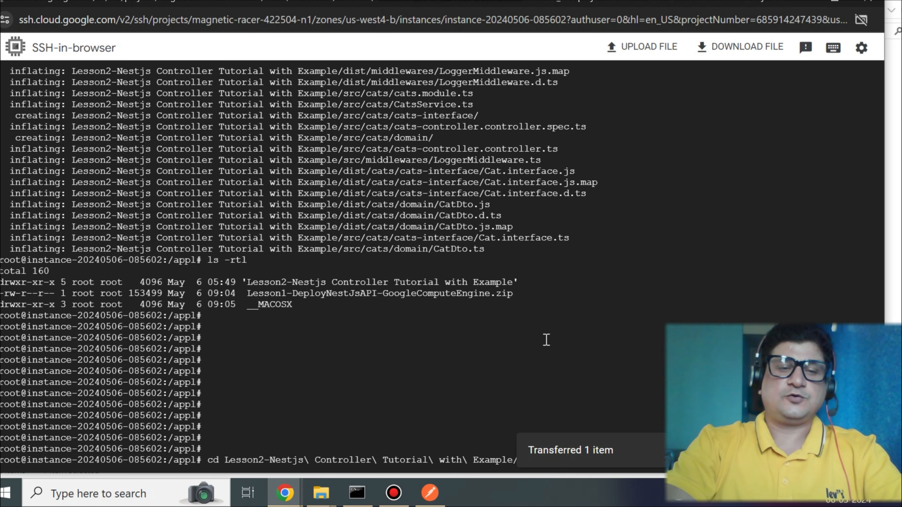
{"action": "key", "text": "Return"}
{"action": "key", "text": "Return"}
{"action": "key", "text": "Return"}
{"action": "key", "text": "Return"}
{"action": "key", "text": "Return"}
{"action": "key", "text": "Return"}
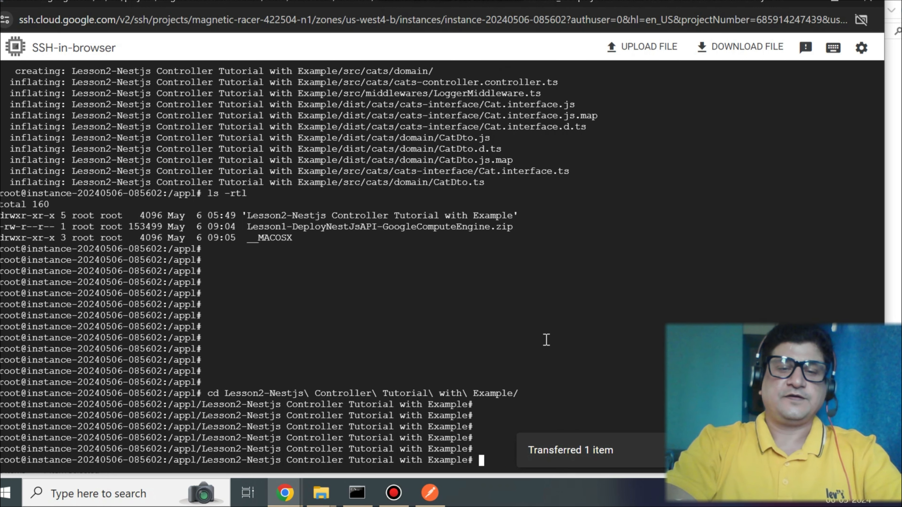
{"action": "key", "text": "Return"}
{"action": "key", "text": "Return"}
{"action": "key", "text": "Return"}
- List the project folder's files and check the installed Node.js version with node -v
{"action": "type", "text": "ls -rtl"}
{"action": "key", "text": "Return"}
{"action": "key", "text": "Return"}
{"action": "key", "text": "Return"}
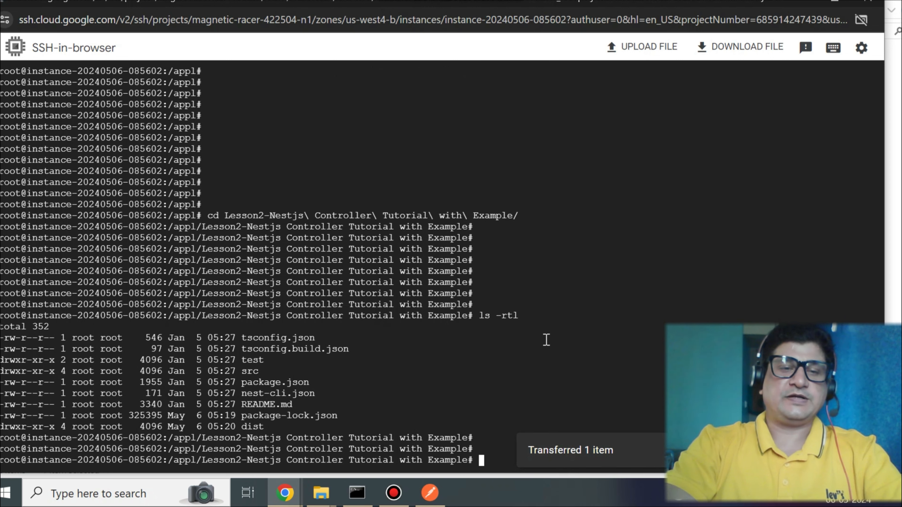
{"action": "key", "text": "Return"}
{"action": "key", "text": "Return"}
{"action": "key", "text": "Return"}
{"action": "key", "text": "Return"}
{"action": "key", "text": "Return"}
{"action": "key", "text": "Return"}
{"action": "key", "text": "Return"}
{"action": "key", "text": "Return"}
{"action": "key", "text": "Return"}
{"action": "key", "text": "Return"}
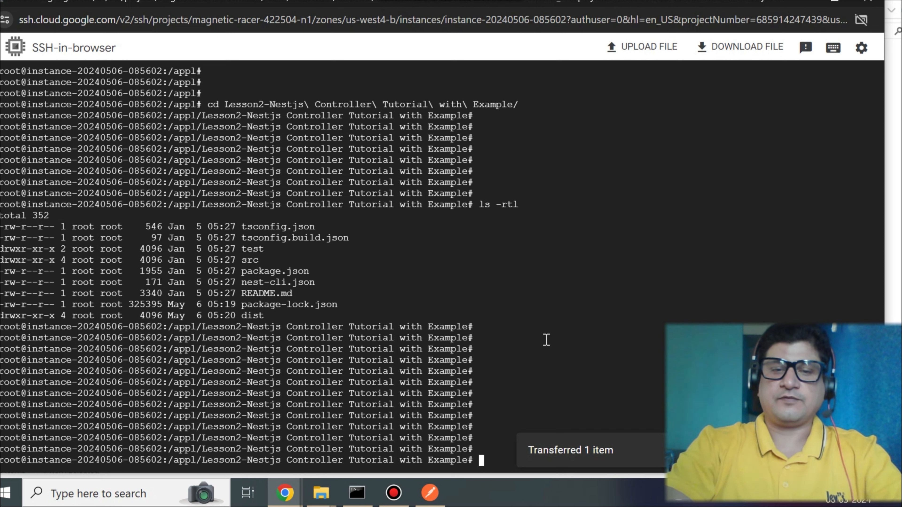
{"action": "type", "text": "node -v"}
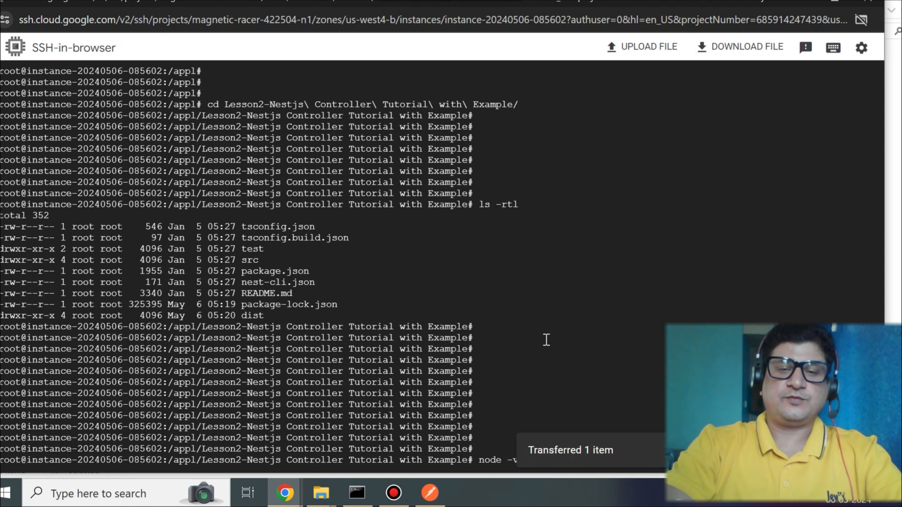
{"action": "key", "text": "Return"}
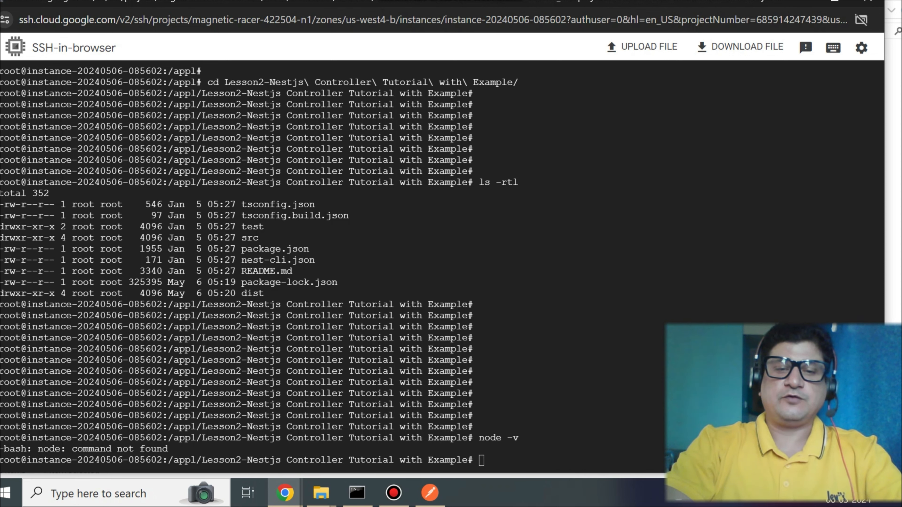
- Refresh the package lists with sudo apt update
{"action": "key", "text": "Return"}
{"action": "key", "text": "Return"}
{"action": "key", "text": "Return"}
{"action": "key", "text": "Return"}
{"action": "key", "text": "Return"}
{"action": "key", "text": "Return"}
{"action": "key", "text": "Return"}
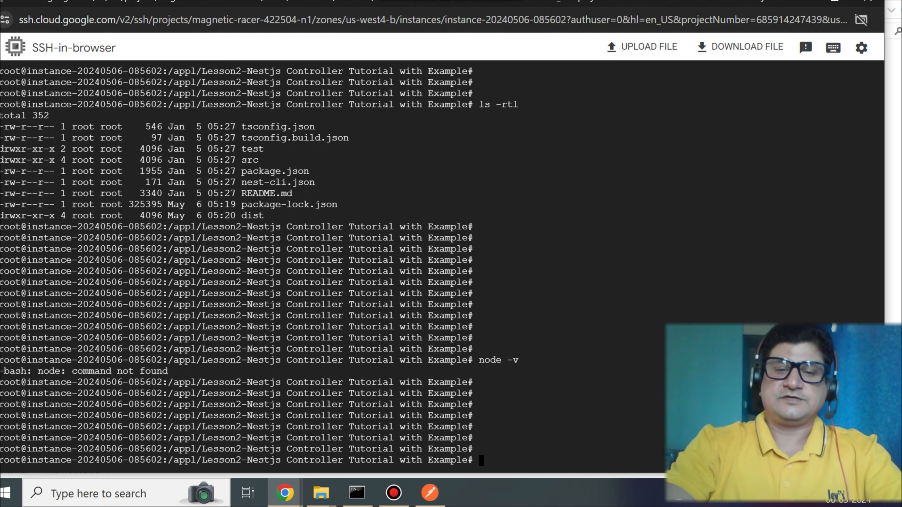
{"action": "type", "text": "sudo"}
{"action": "type", "text": "apt update"}
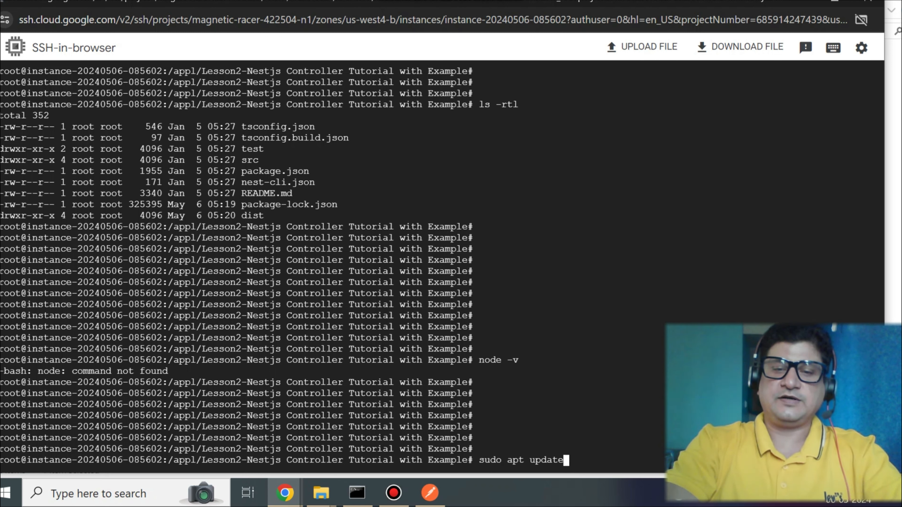
{"action": "key", "text": "Return"}
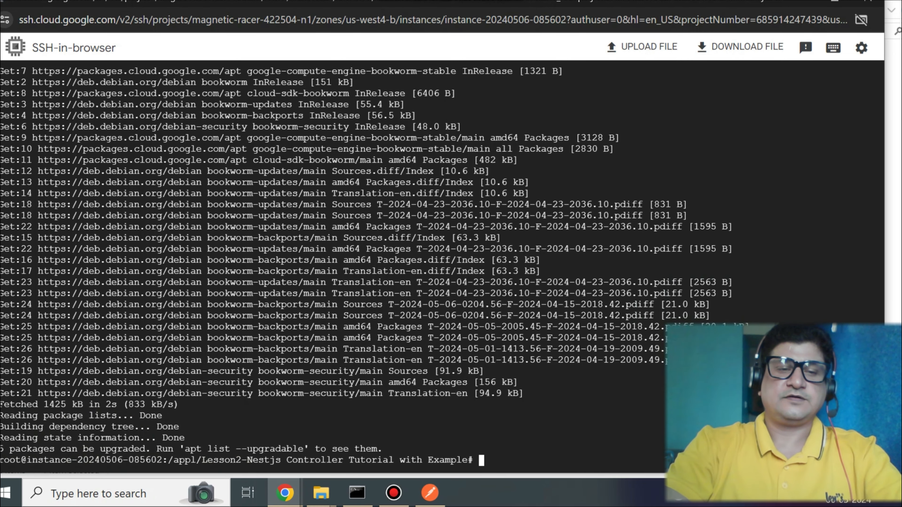
- Install Node.js with sudo apt install nodejs, confirming with Y
{"action": "key", "text": "Return"}
{"action": "key", "text": "Return"}
{"action": "key", "text": "Return"}
{"action": "key", "text": "Return"}
{"action": "key", "text": "Return"}
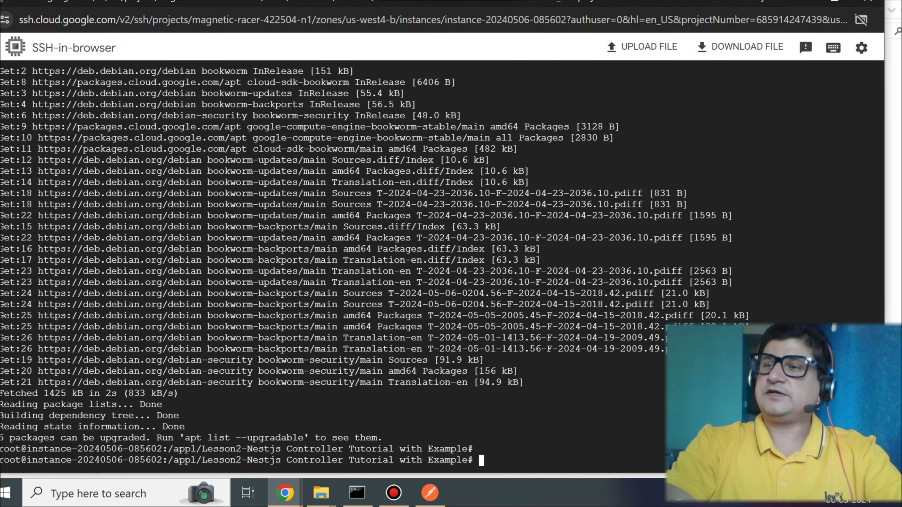
{"action": "type", "text": "sudo "}
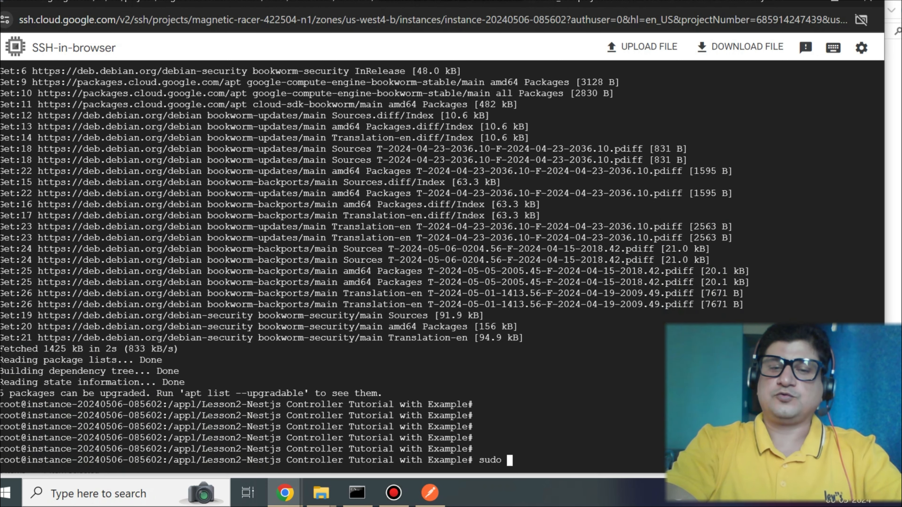
{"action": "type", "text": "apt inst"}
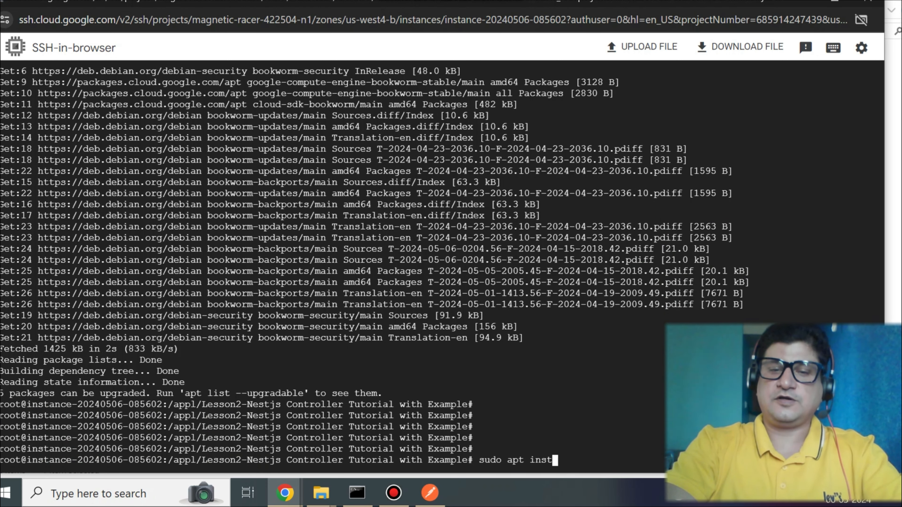
{"action": "type", "text": "all nodejs"}
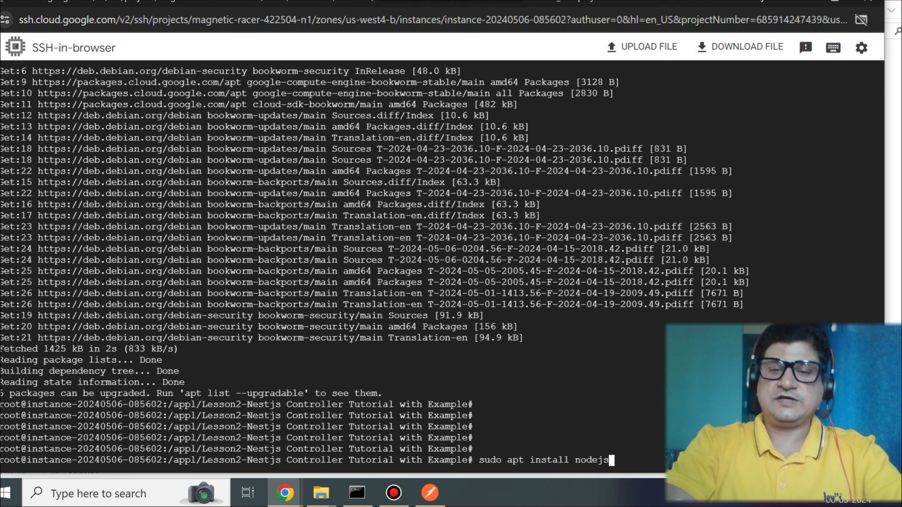
{"action": "key", "text": "Return"}
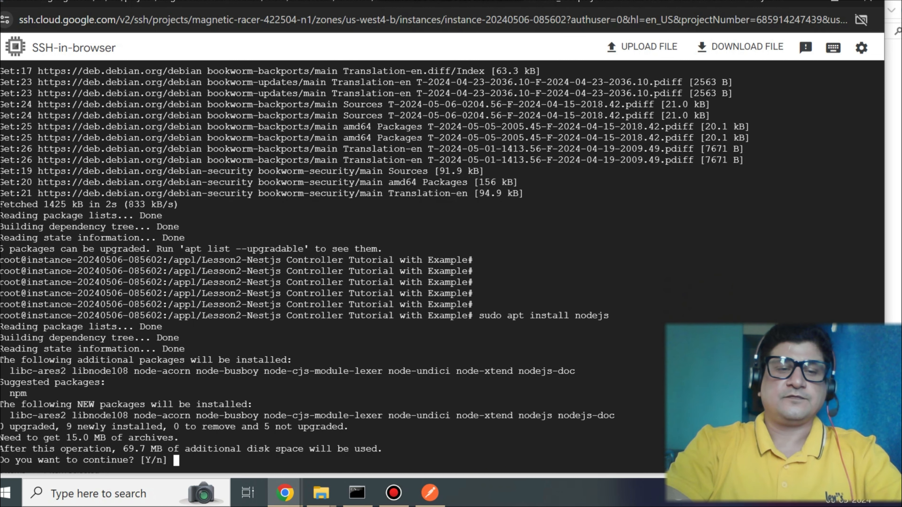
{"action": "type", "text": "Y"}
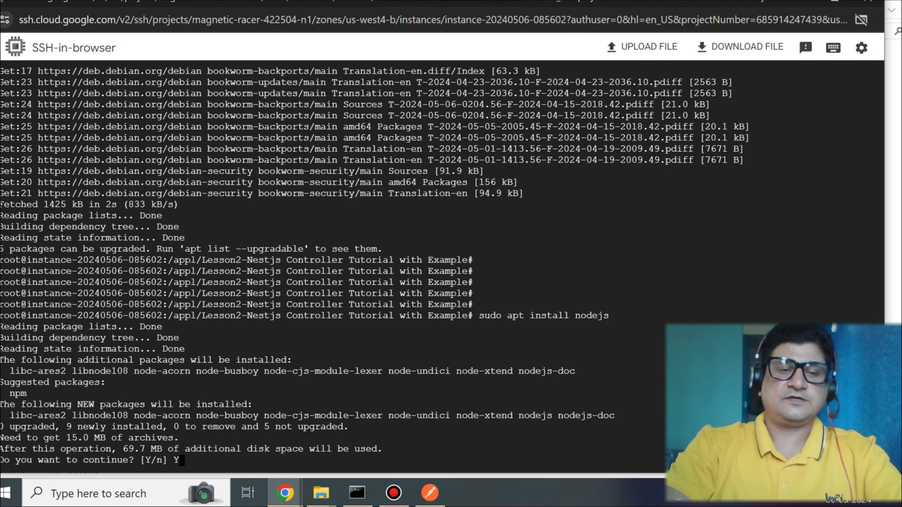
{"action": "key", "text": "Return"}
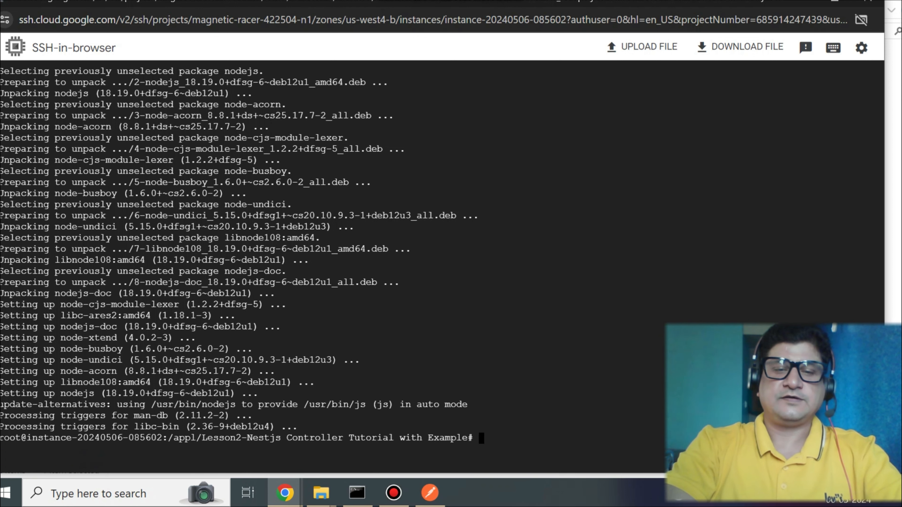
- Check the installed Node.js version with node -v
{"action": "key", "text": "Return"}
{"action": "key", "text": "Return"}
{"action": "key", "text": "Return"}
{"action": "key", "text": "Return"}
{"action": "type", "text": "nod"}
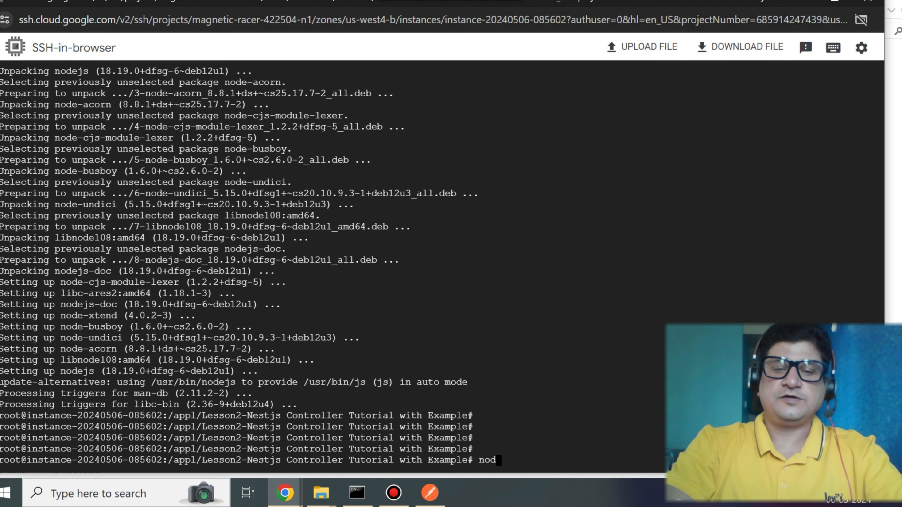
{"action": "type", "text": "e -v"}
{"action": "key", "text": "Return"}
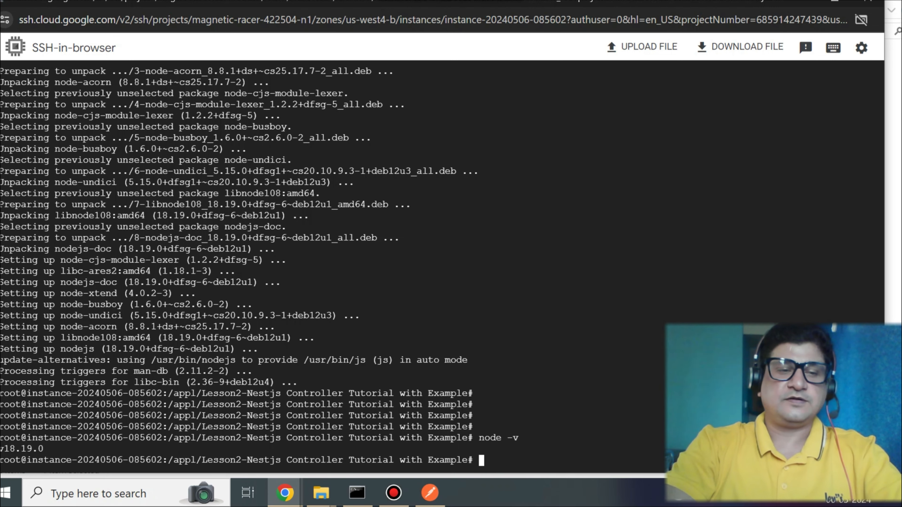
- Install npm with sudo apt install npm, accepting the continue prompt
{"action": "key", "text": "Return"}
{"action": "key", "text": "Return"}
{"action": "key", "text": "Return"}
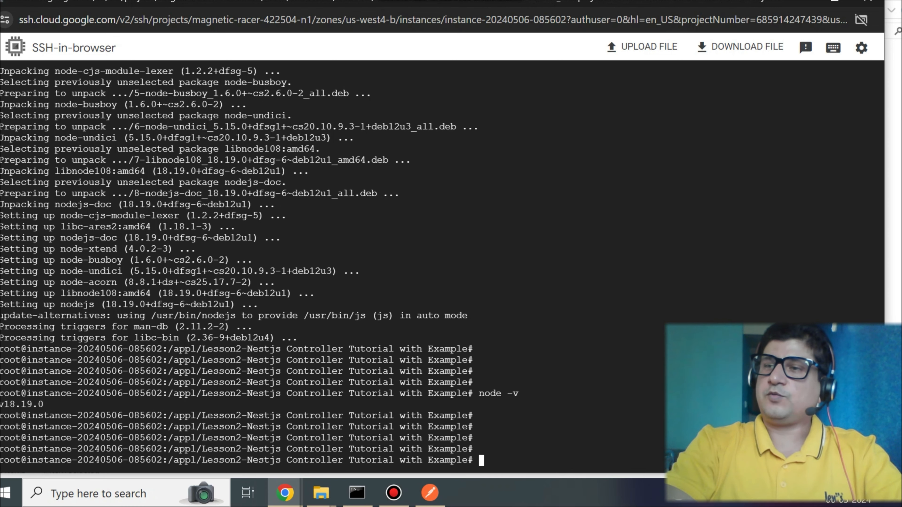
{"action": "key", "text": "Return"}
{"action": "key", "text": "Return"}
{"action": "type", "text": "sudo apt i"}
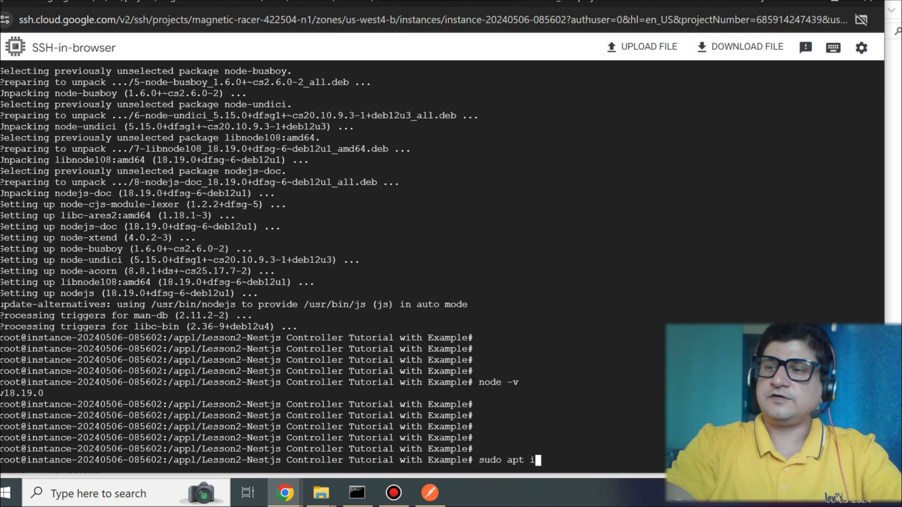
{"action": "type", "text": "nstall npm"}
{"action": "key", "text": "Return"}
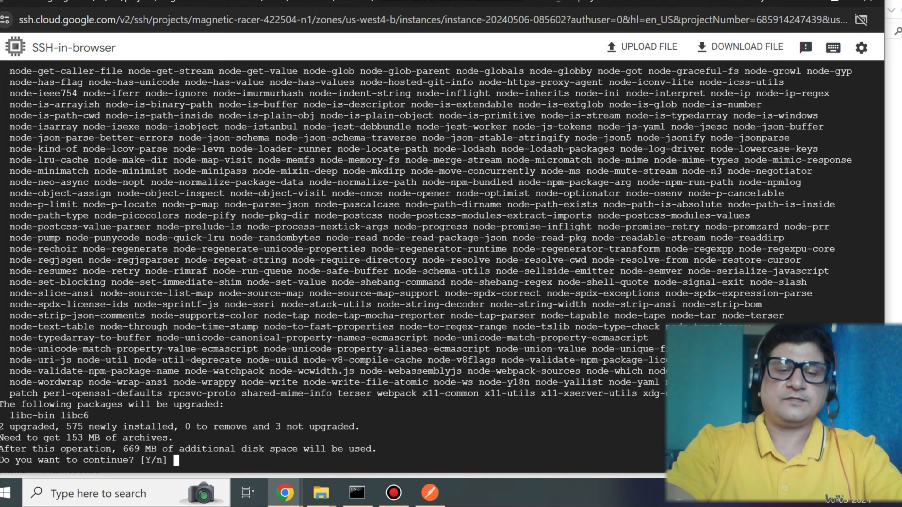
{"action": "key", "text": "Return"}
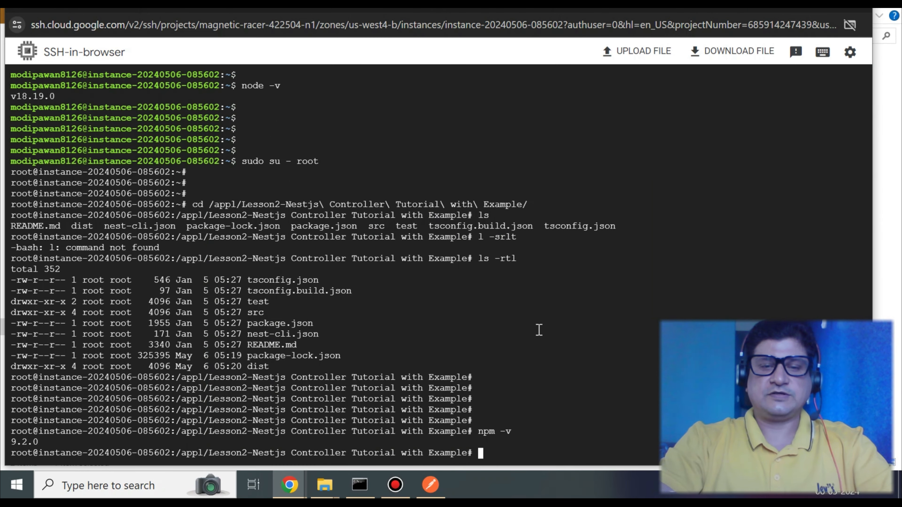
- Rerun npm -v from the command history to check the npm version
{"action": "key", "text": "Up"}
{"action": "key", "text": "Return"}
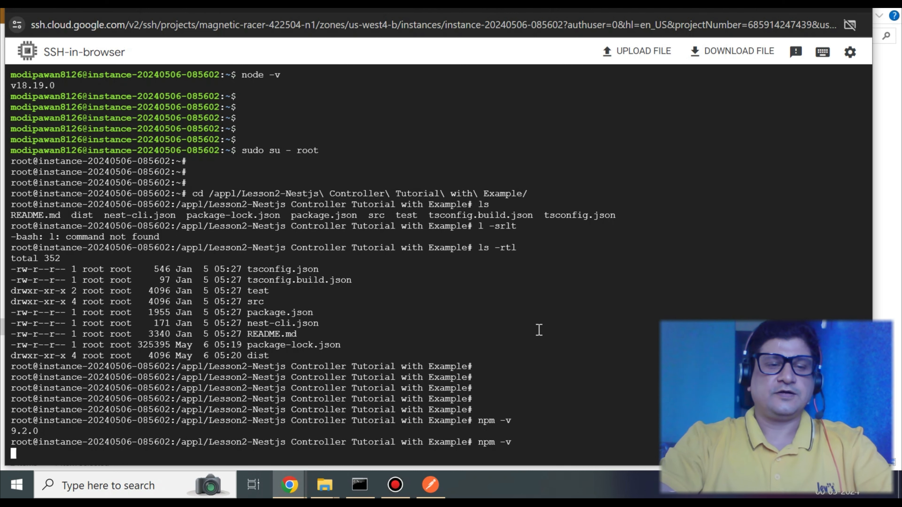
{"action": "key", "text": "Return"}
{"action": "key", "text": "Return"}
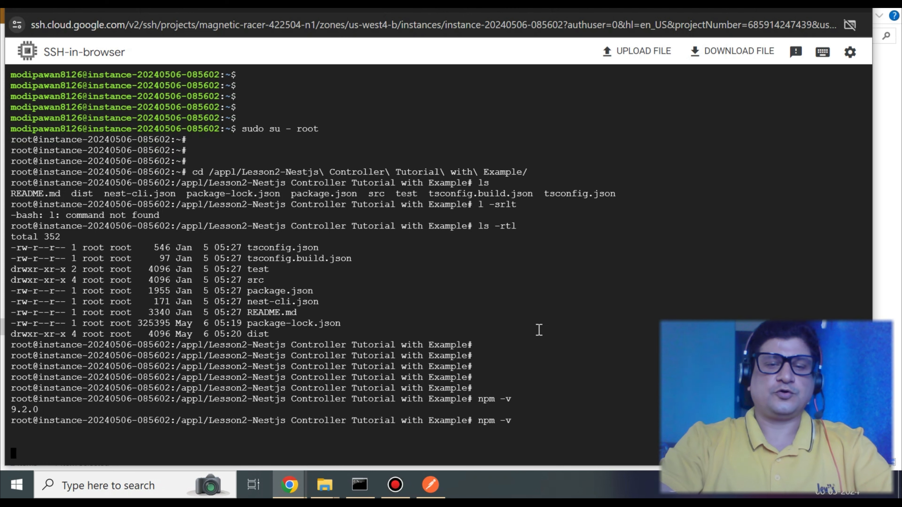
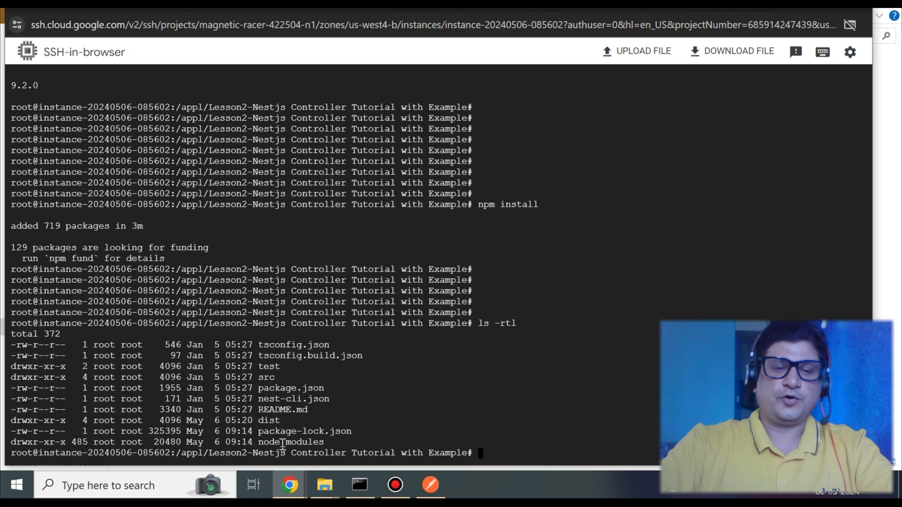
- Start the NestJS application on the VM with npm run start
{"action": "double_click", "coordinate": [284, 442]}
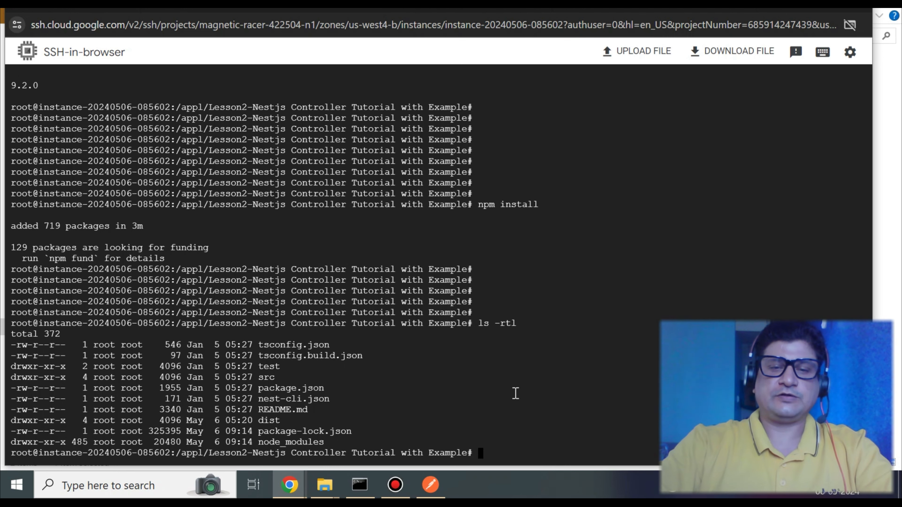
{"action": "key", "text": "Return"}
{"action": "key", "text": "Return"}
{"action": "key", "text": "Return"}
{"action": "key", "text": "Return"}
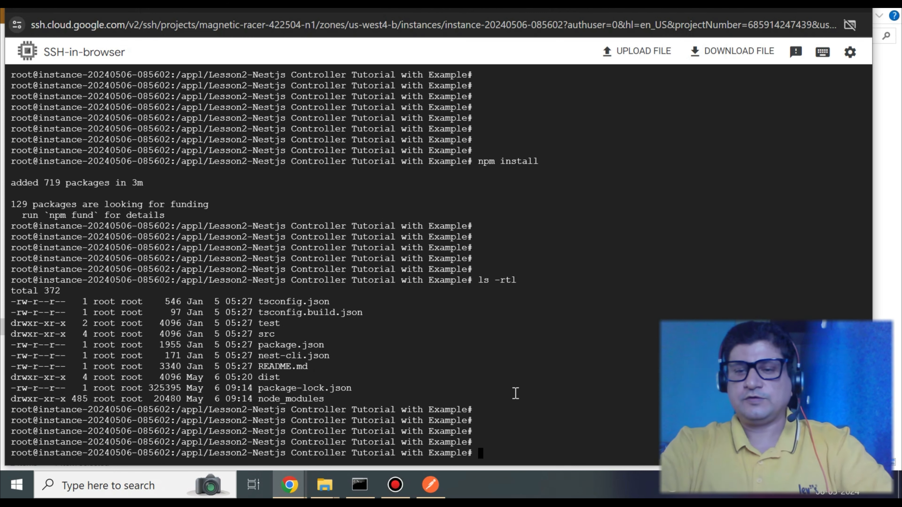
{"action": "type", "text": "npm run start"}
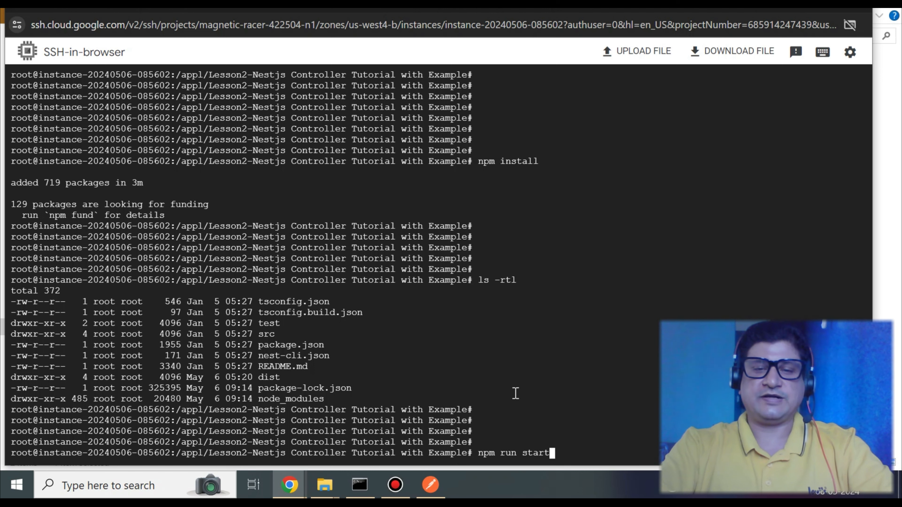
{"action": "key", "text": "Return"}
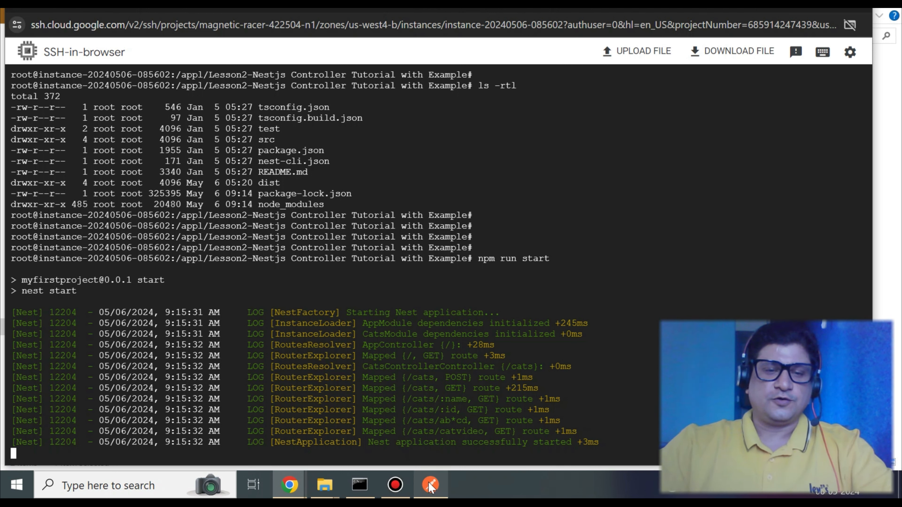
- Switch to the Cloud console, open the instance's nic0 network interface details and copy its external IP address
{"action": "mouse_move", "coordinate": [290, 483]}
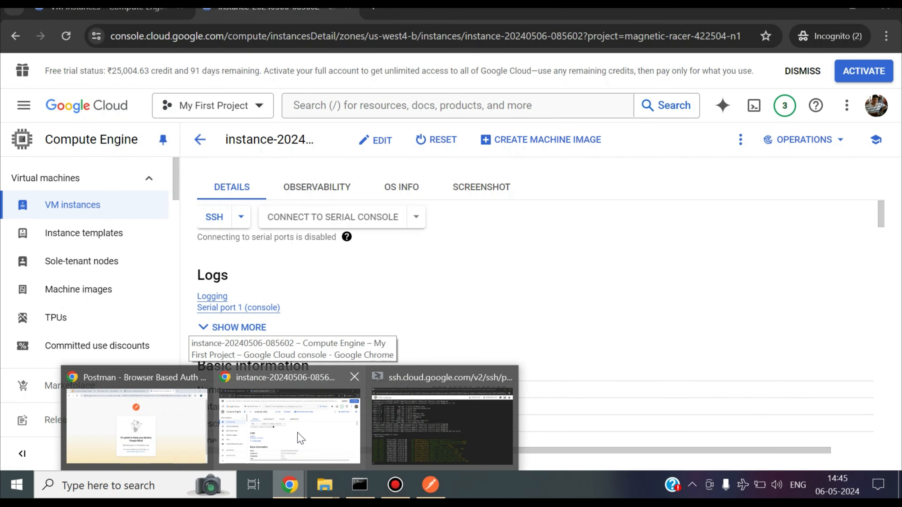
{"action": "left_click", "coordinate": [300, 437]}
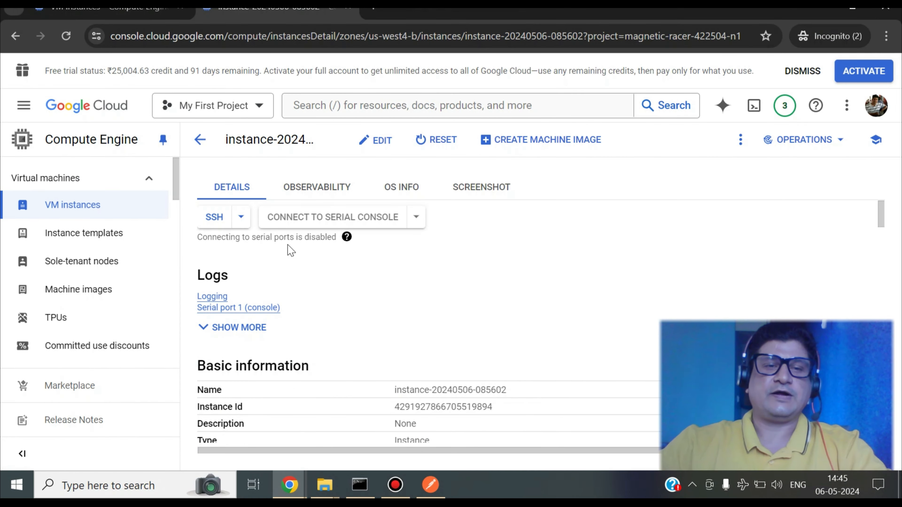
{"action": "scroll", "coordinate": [308, 335], "scroll_direction": "down", "scroll_amount": 15}
{"action": "scroll", "coordinate": [307, 335], "scroll_direction": "down", "scroll_amount": 5}
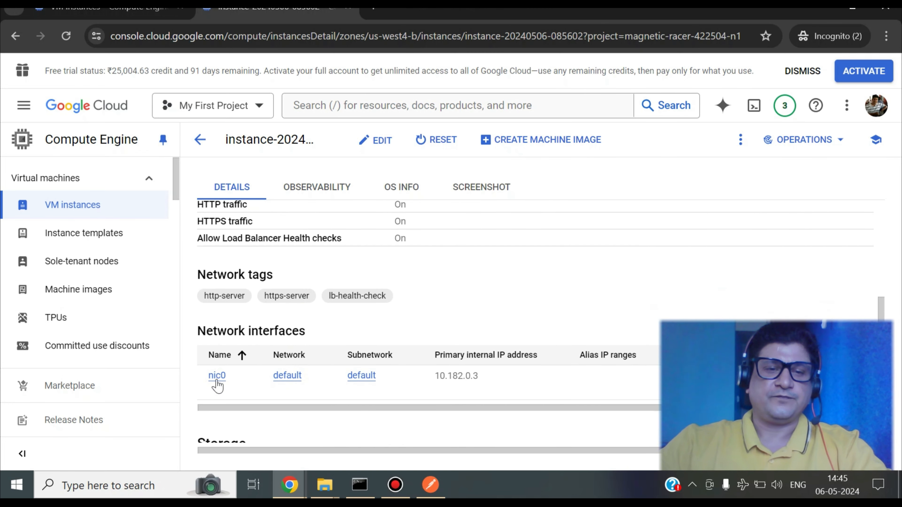
{"action": "left_click", "coordinate": [216, 378]}
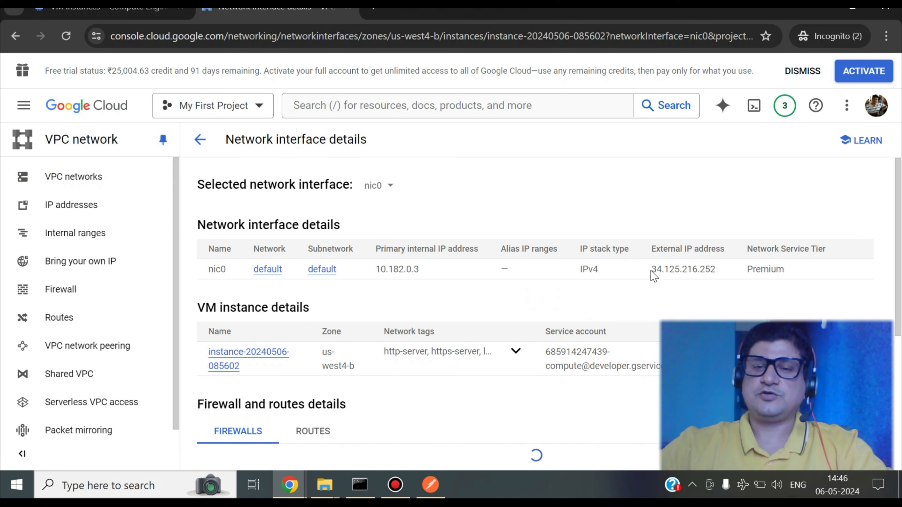
{"action": "left_click_drag", "start_coordinate": [652, 271], "coordinate": [716, 271]}
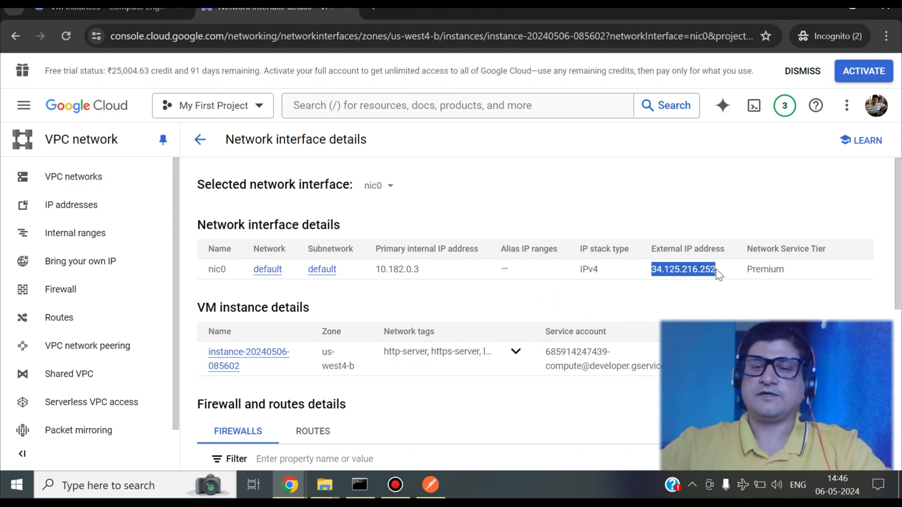
{"action": "key", "text": "ctrl+c"}
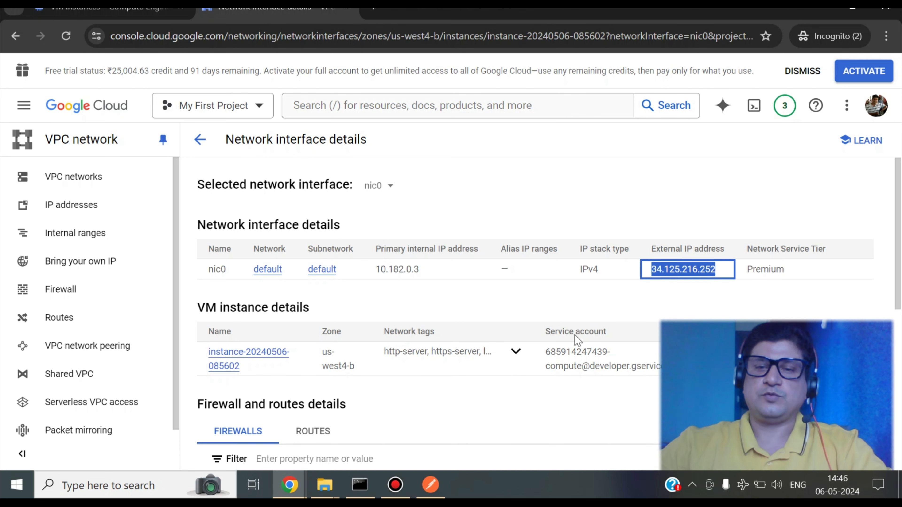
- Switch to Postman, replace the Post Cats request's host with 34.125.216.252 and send the request
{"action": "left_click", "coordinate": [430, 485]}
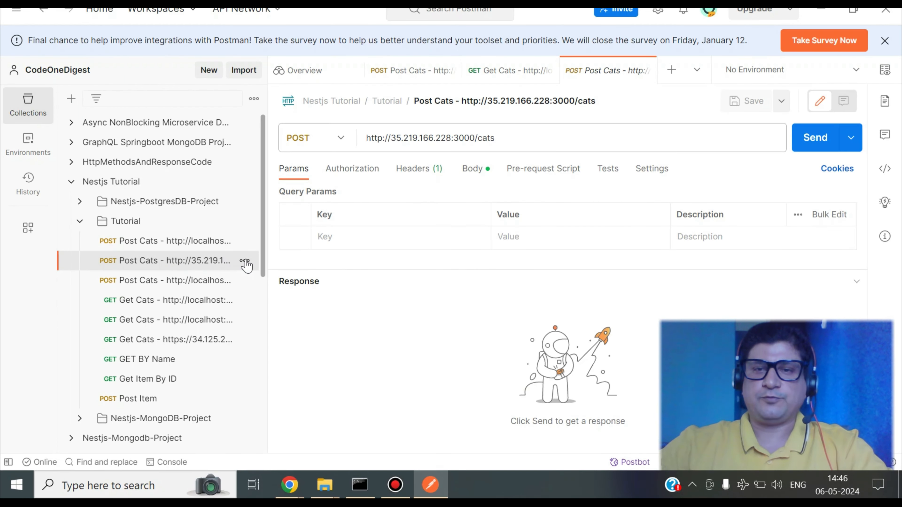
{"action": "left_click_drag", "start_coordinate": [451, 138], "coordinate": [393, 138]}
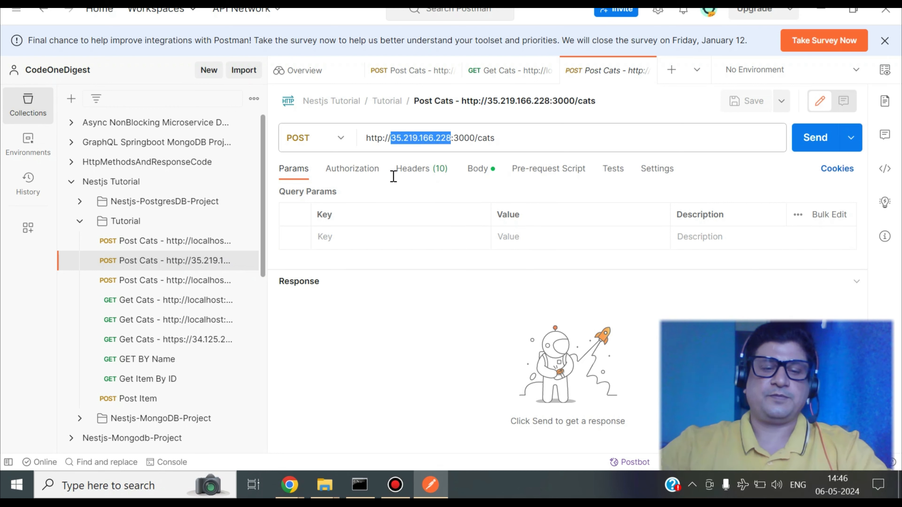
{"action": "key", "text": "ctrl+v"}
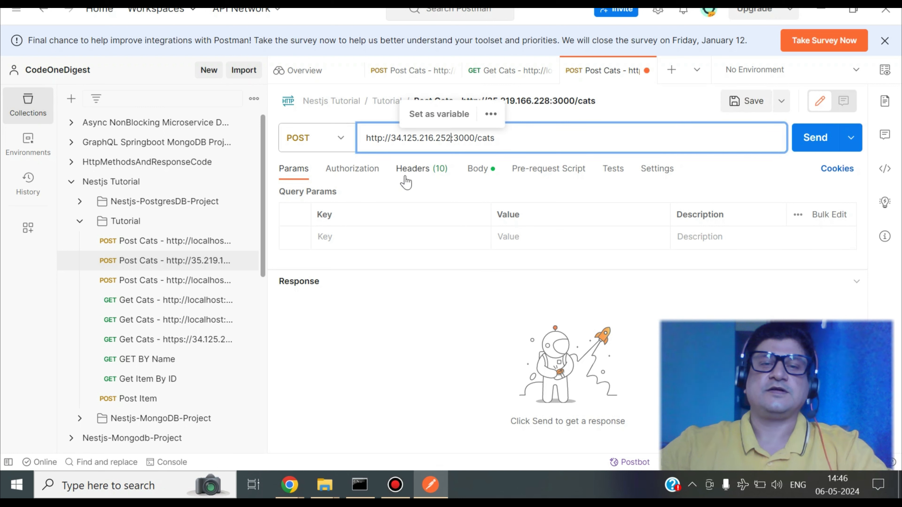
{"action": "left_click", "coordinate": [546, 145]}
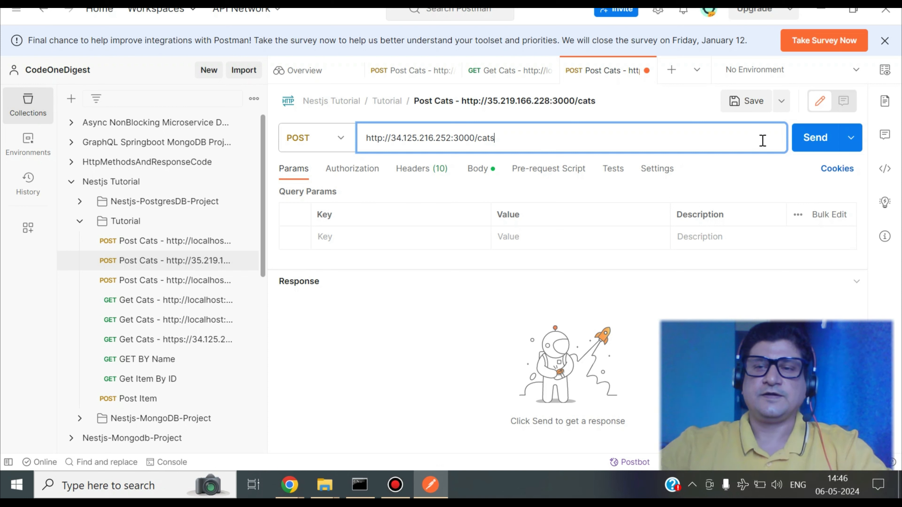
{"action": "left_click", "coordinate": [806, 145]}
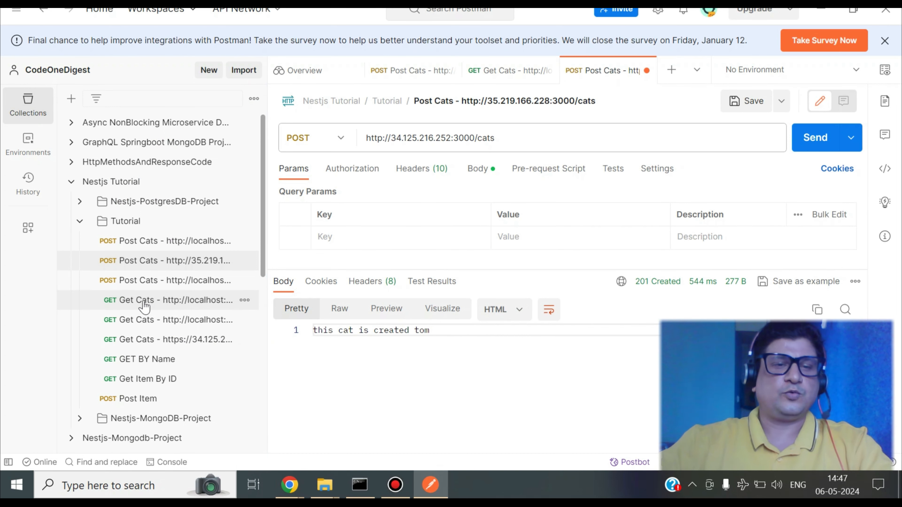
{"action": "left_click", "coordinate": [167, 340]}
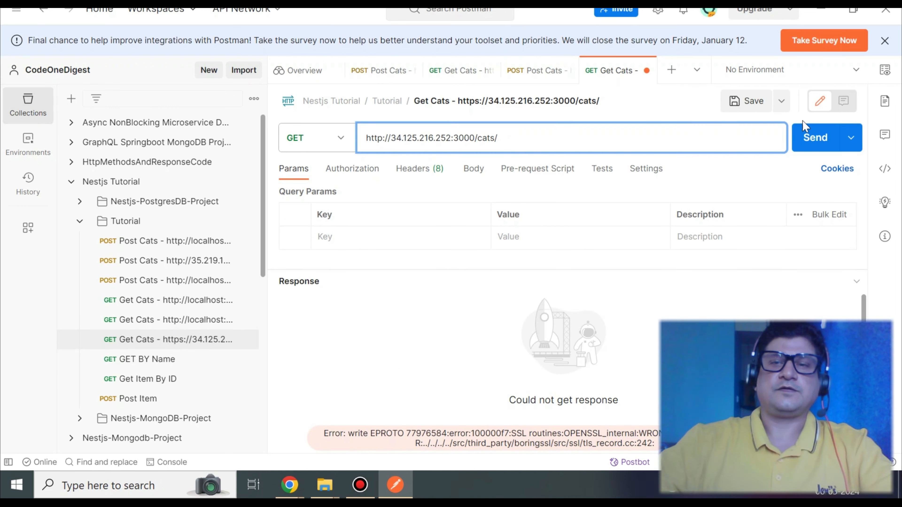
{"action": "left_click", "coordinate": [734, 101]}
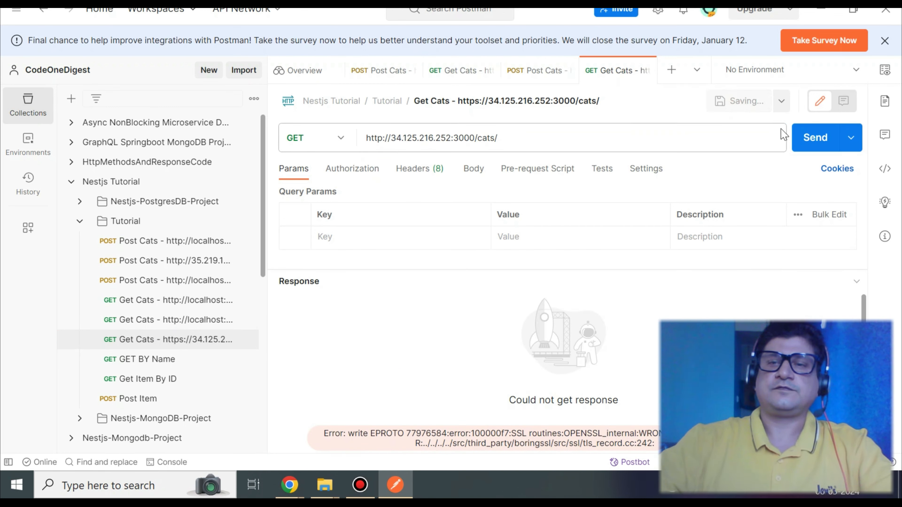
{"action": "left_click", "coordinate": [803, 142]}
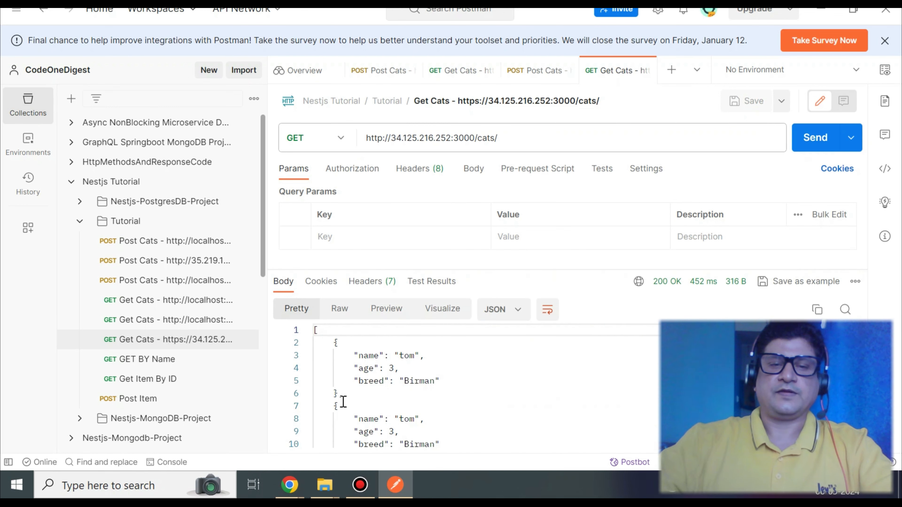
- Examine the returned cats list and the server logs in the SSH terminal
{"action": "left_click_drag", "start_coordinate": [368, 353], "coordinate": [449, 436]}
{"action": "left_click", "coordinate": [449, 437]}
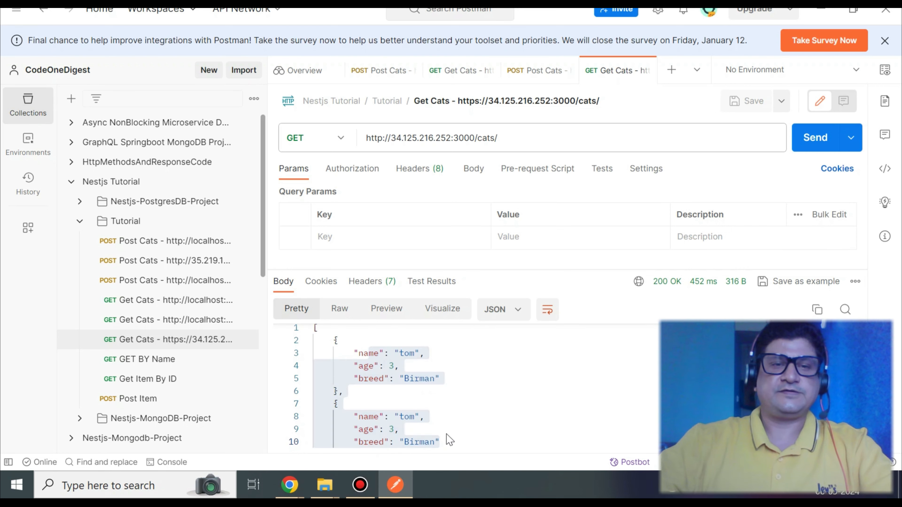
{"action": "key", "text": "alt+Tab"}
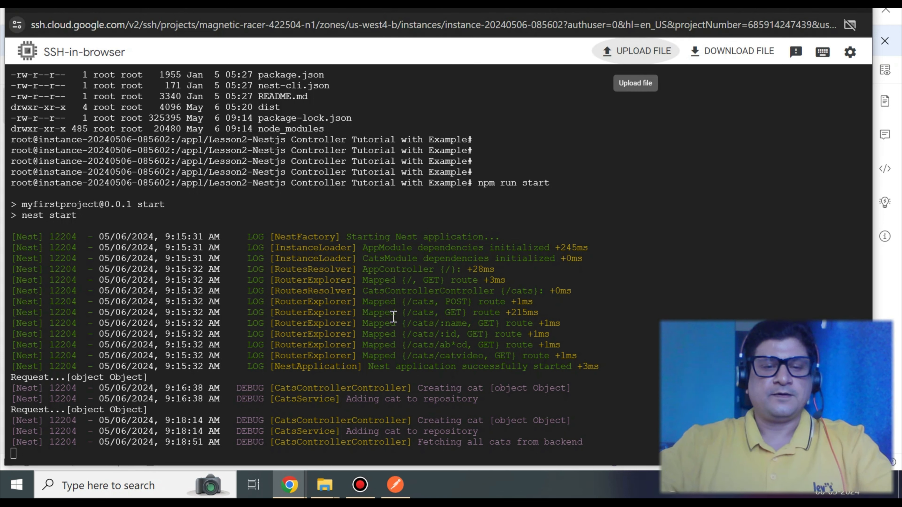
{"action": "left_click", "coordinate": [395, 485]}
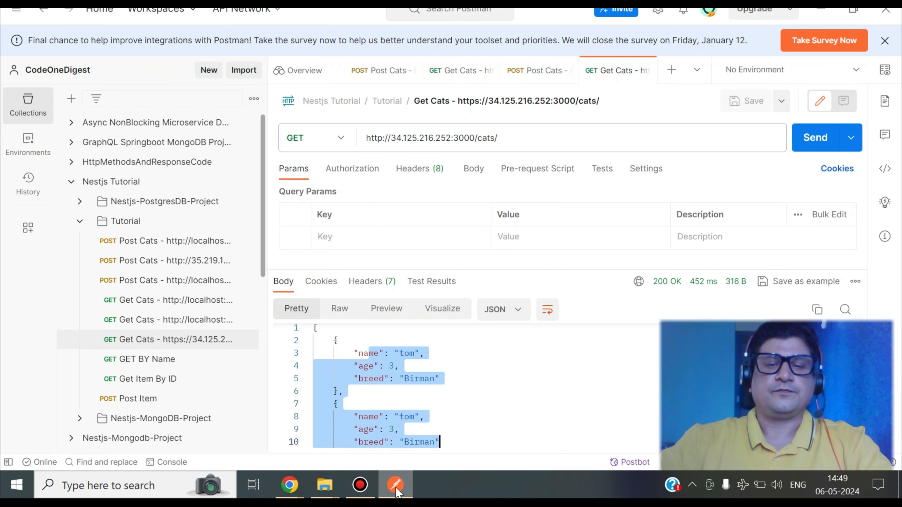
- Change the Post Cats body name to Jerry and send the request
{"action": "left_click", "coordinate": [157, 265]}
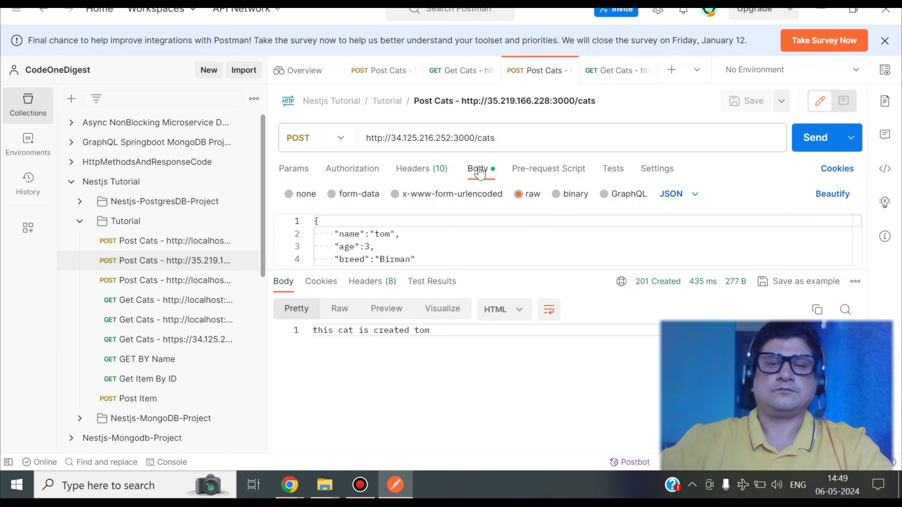
{"action": "double_click", "coordinate": [384, 234]}
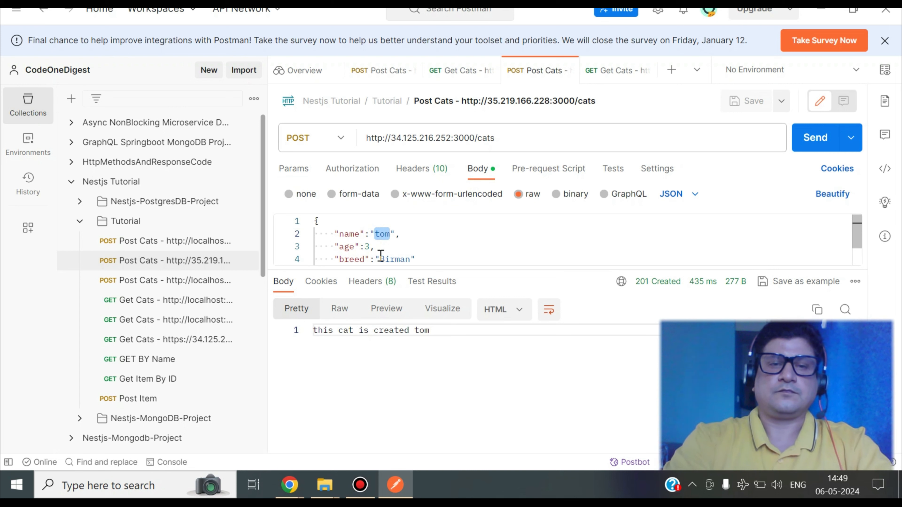
{"action": "type", "text": "Jerry"}
{"action": "left_click", "coordinate": [799, 139]}
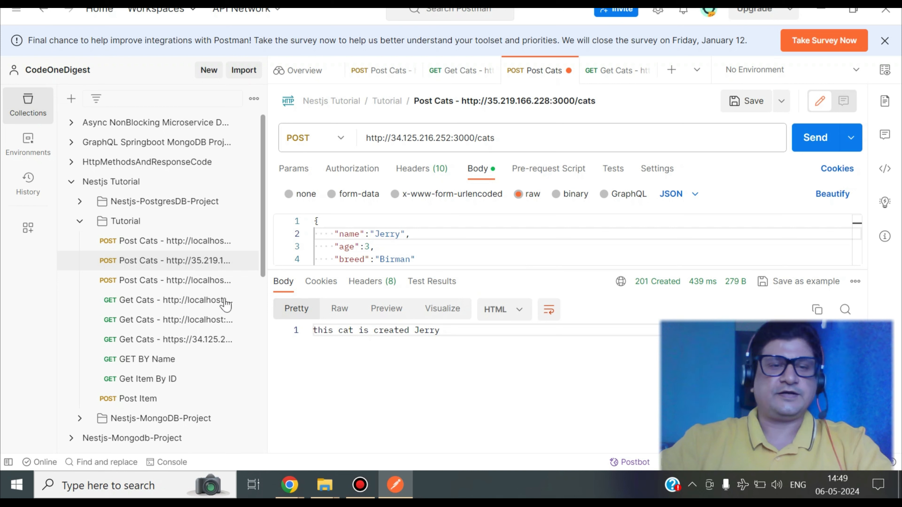
- Resend the Get Cats request and scroll through the returned cats
{"action": "left_click", "coordinate": [157, 344]}
{"action": "left_click", "coordinate": [599, 138]}
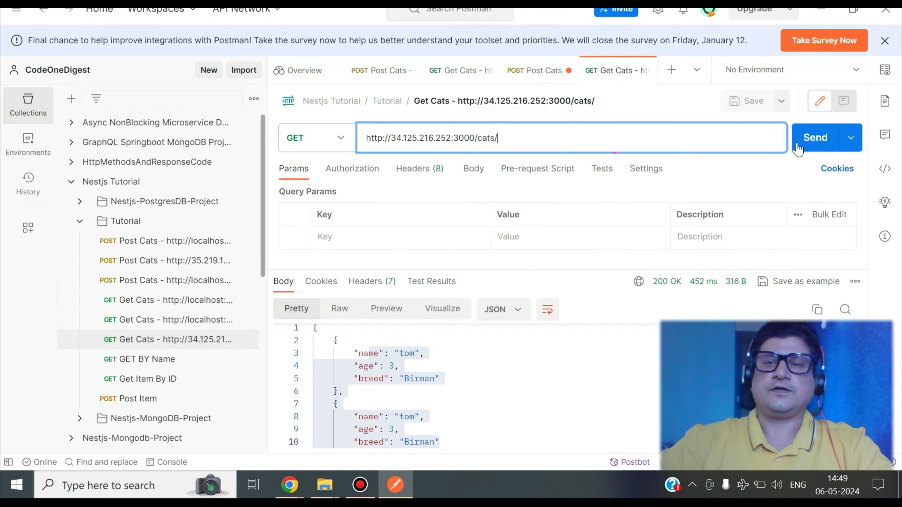
{"action": "left_click", "coordinate": [805, 147]}
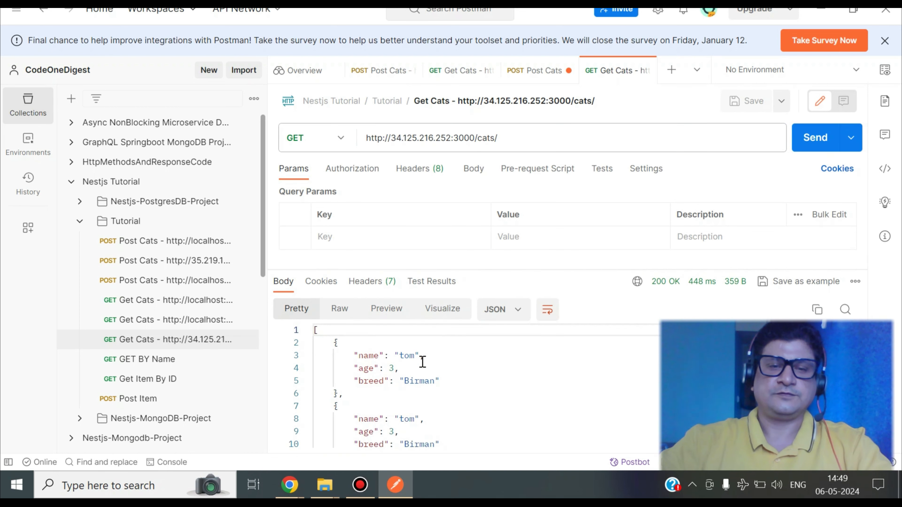
{"action": "scroll", "coordinate": [419, 405], "scroll_direction": "down", "scroll_amount": 3}
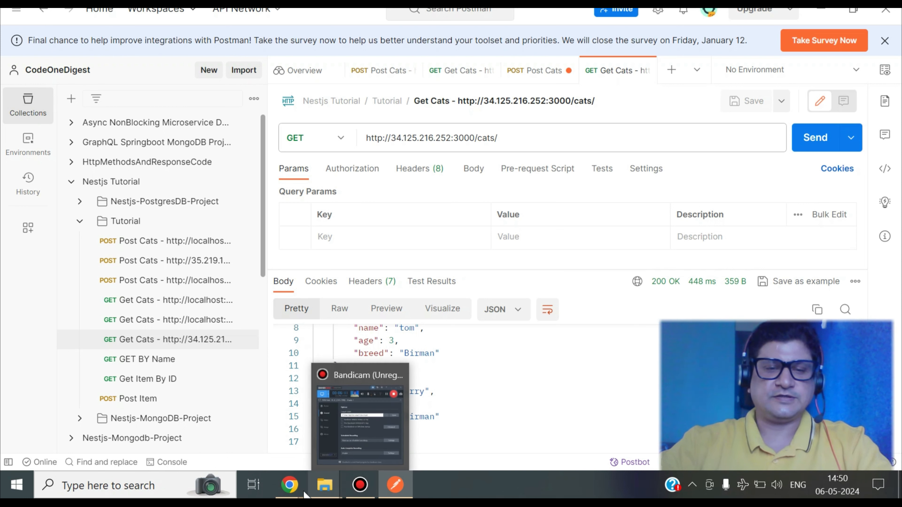
- Navigate to the Compute Engine VM instances list in the Cloud console
{"action": "mouse_move", "coordinate": [289, 485]}
{"action": "left_click", "coordinate": [439, 448]}
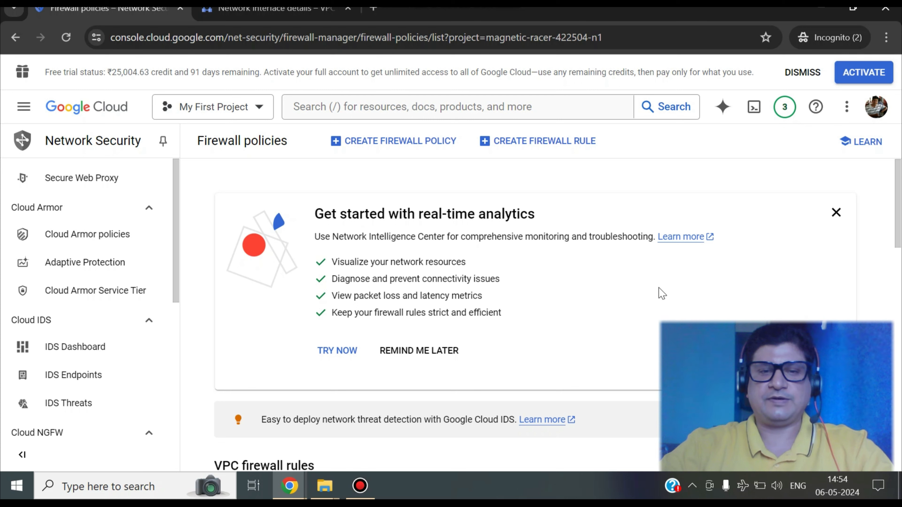
{"action": "left_click", "coordinate": [23, 106]}
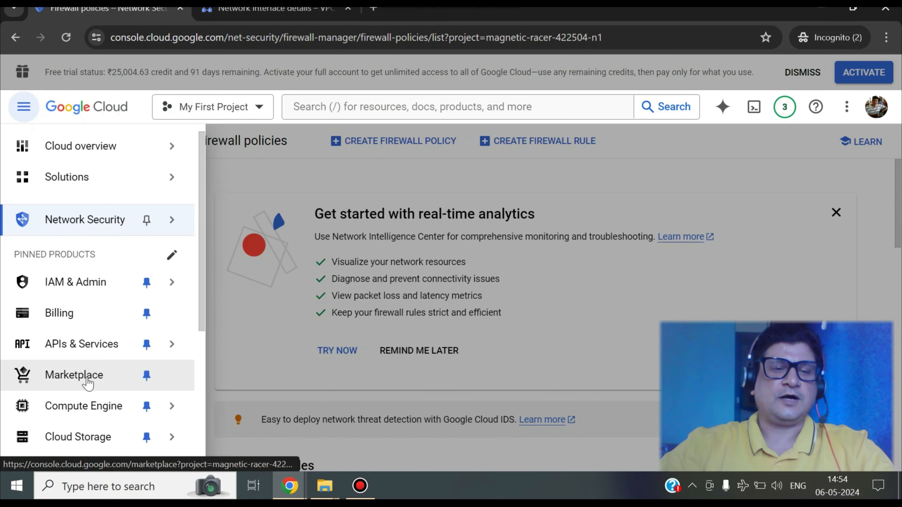
{"action": "left_click", "coordinate": [103, 413]}
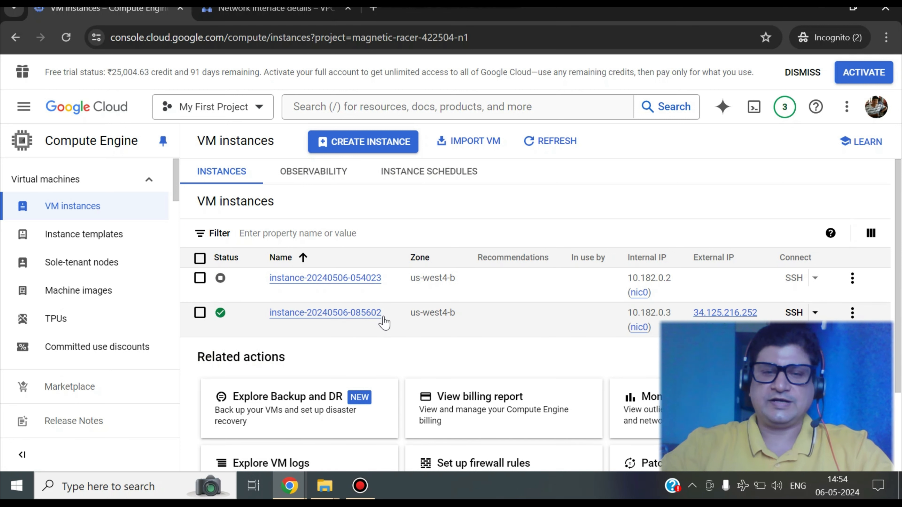
{"action": "scroll", "coordinate": [384, 323], "scroll_direction": "down", "scroll_amount": 2}
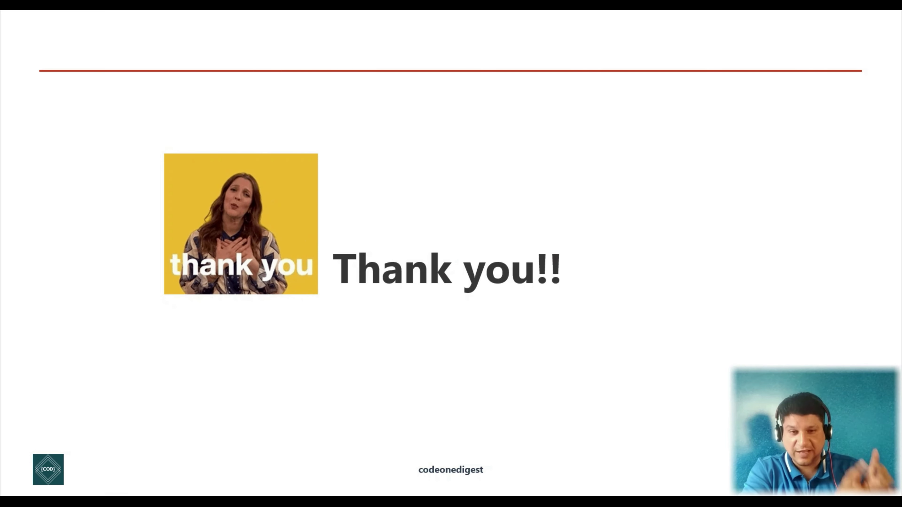
{"action": "key", "text": "Right"}
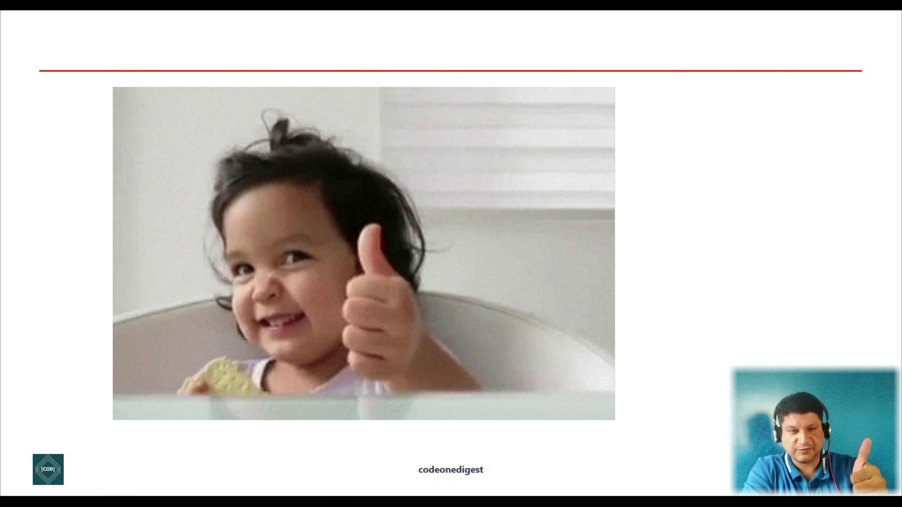
{"action": "key", "text": "Right"}
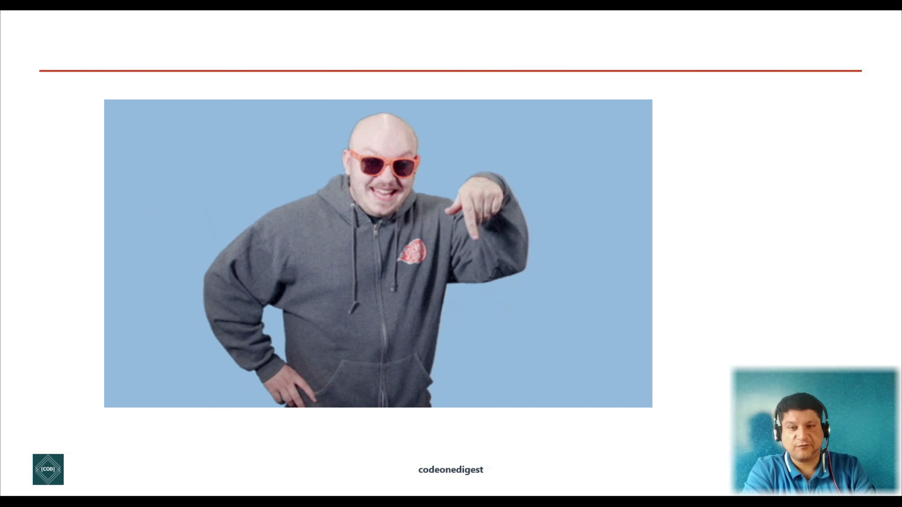